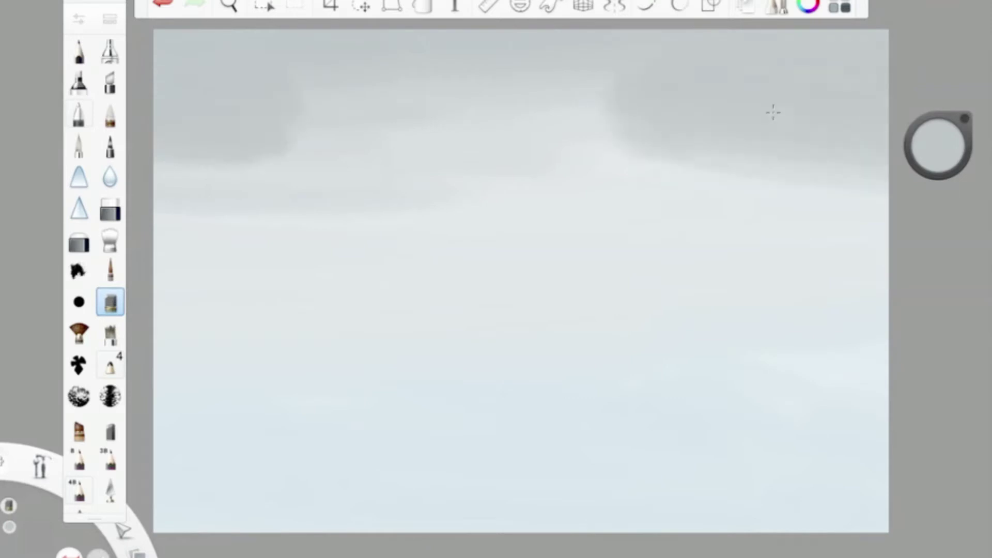
# Step: Paint broad soft strokes in light greys across the clouds and the upper half of the sky
pyautogui.moveTo(938, 129); pyautogui.dragTo(946, 171)
pyautogui.moveTo(878, 51)
pyautogui.mouseDown()
pyautogui.moveTo(274, 42)
pyautogui.moveTo(569, 124)
pyautogui.mouseUp()
pyautogui.moveTo(938, 145); pyautogui.dragTo(938, 104)
pyautogui.moveTo(331, 171)
pyautogui.mouseDown()
pyautogui.moveTo(505, 139)
pyautogui.moveTo(775, 155)
pyautogui.mouseUp()
pyautogui.hotkey('ctrl', 'b')
pyautogui.click(149, 28)
# Step: Paint a darker grey cloud band along the top of the sky, with lighter grey strokes beneath it
pyautogui.moveTo(764, 79)
pyautogui.mouseDown()
pyautogui.moveTo(491, 72)
pyautogui.moveTo(622, 53)
pyautogui.moveTo(217, 57)
pyautogui.mouseUp()
pyautogui.moveTo(937, 155); pyautogui.dragTo(932, 195)
pyautogui.moveTo(847, 87)
pyautogui.mouseDown()
pyautogui.moveTo(703, 134)
pyautogui.moveTo(256, 71)
pyautogui.mouseUp()
pyautogui.moveTo(631, 155)
pyautogui.mouseDown()
pyautogui.moveTo(503, 208)
pyautogui.moveTo(386, 215)
pyautogui.moveTo(688, 197)
pyautogui.mouseUp()
pyautogui.moveTo(715, 95)
pyautogui.mouseDown()
pyautogui.moveTo(939, 78)
pyautogui.moveTo(537, 131)
pyautogui.moveTo(165, 114)
pyautogui.mouseUp()
# Step: Blend the sky strokes into a smooth gradient with an enlarged soft blending brush
pyautogui.doubleClick(110, 240)
pyautogui.moveTo(193, 226); pyautogui.dragTo(248, 226)
pyautogui.moveTo(217, 119)
pyautogui.mouseDown()
pyautogui.moveTo(811, 122)
pyautogui.moveTo(672, 152)
pyautogui.mouseUp()
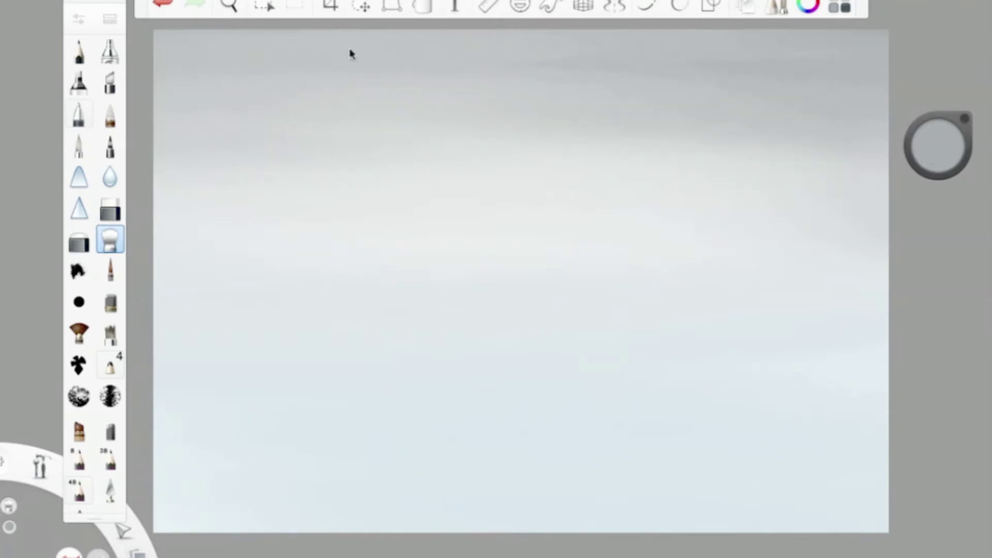
# Step: Paint a near-black horizon band across the full width of the lower canvas with the bristle brush, redoing the first stroke
pyautogui.moveTo(938, 145); pyautogui.dragTo(934, 328)
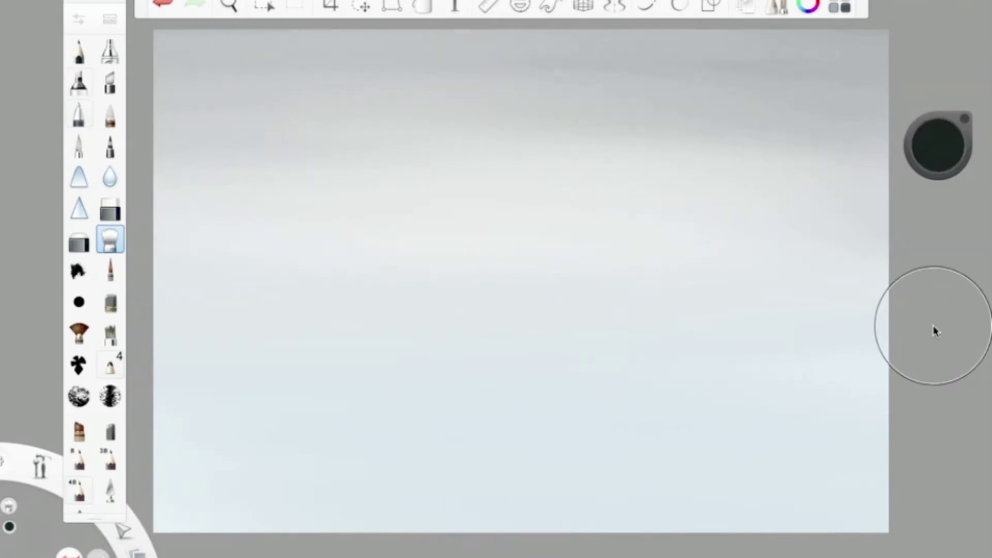
pyautogui.click(109, 271)
pyautogui.click(78, 19)
pyautogui.click(79, 19)
pyautogui.moveTo(599, 520); pyautogui.dragTo(83, 490)
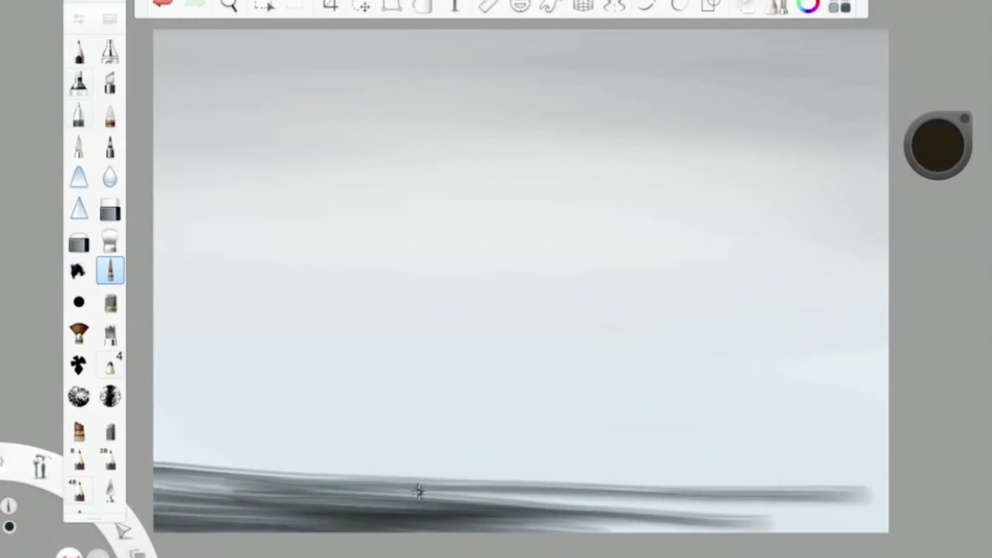
pyautogui.hotkey('ctrl', 'z')
pyautogui.moveTo(718, 478); pyautogui.dragTo(155, 450)
pyautogui.moveTo(888, 474)
pyautogui.mouseDown()
pyautogui.moveTo(236, 461)
pyautogui.moveTo(155, 483)
pyautogui.mouseUp()
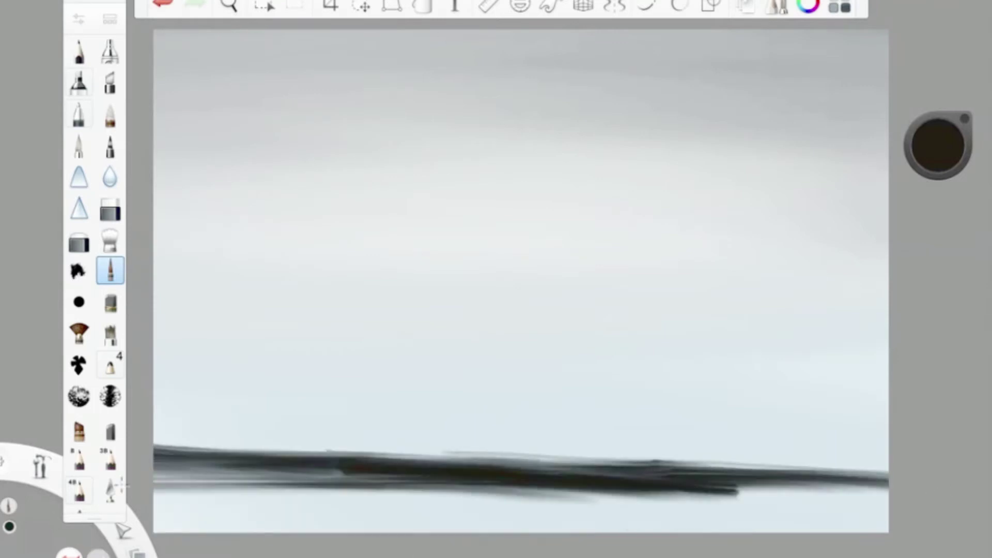
# Step: Fill the ground below the horizon down to the canvas edge with dark horizontal strokes
pyautogui.moveTo(888, 499); pyautogui.dragTo(248, 493)
pyautogui.moveTo(888, 525); pyautogui.dragTo(569, 517)
pyautogui.moveTo(801, 509); pyautogui.dragTo(274, 491)
pyautogui.moveTo(550, 511); pyautogui.dragTo(155, 517)
pyautogui.moveTo(310, 517); pyautogui.dragTo(149, 512)
pyautogui.moveTo(434, 486); pyautogui.dragTo(155, 496)
pyautogui.moveTo(888, 511); pyautogui.dragTo(408, 534)
# Step: Switch to a lighter brownish grey and brush long horizontal strokes over the dark ground
pyautogui.moveTo(962, 140); pyautogui.dragTo(962, 124)
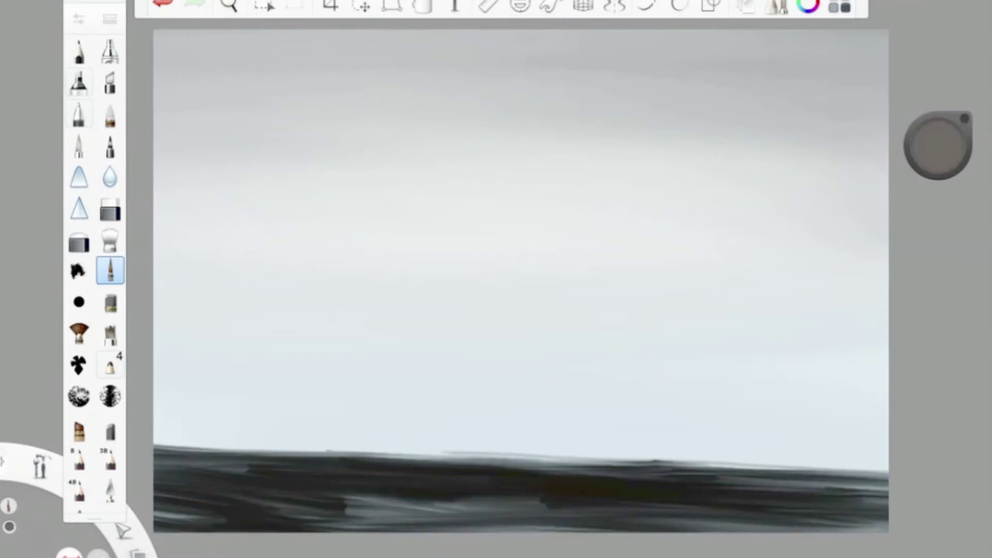
pyautogui.moveTo(775, 512); pyautogui.dragTo(155, 517)
pyautogui.moveTo(698, 522); pyautogui.dragTo(155, 496)
pyautogui.moveTo(888, 509); pyautogui.dragTo(155, 516)
pyautogui.moveTo(738, 486); pyautogui.dragTo(155, 491)
# Step: Vary the foreground with further horizontal strokes in lighter and darker brownish greys
pyautogui.moveTo(938, 144); pyautogui.dragTo(938, 127)
pyautogui.moveTo(888, 517); pyautogui.dragTo(610, 511)
pyautogui.moveTo(541, 511); pyautogui.dragTo(155, 517)
pyautogui.moveTo(937, 139); pyautogui.dragTo(938, 165)
pyautogui.moveTo(887, 517); pyautogui.dragTo(165, 517)
pyautogui.moveTo(413, 491); pyautogui.dragTo(155, 491)
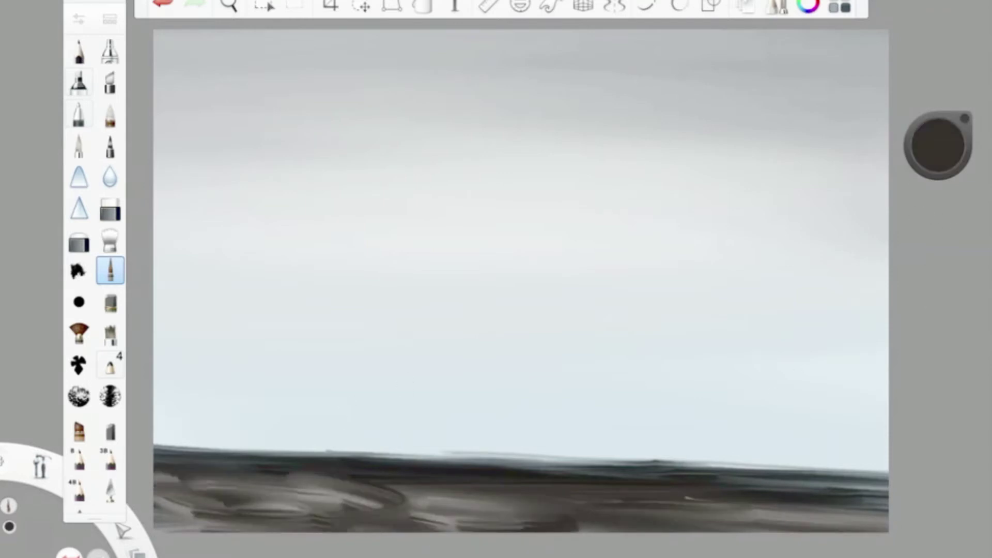
# Step: Block in a tall black cliff above the horizon at the canvas's left edge
pyautogui.moveTo(934, 151); pyautogui.dragTo(935, 170)
pyautogui.moveTo(207, 330)
pyautogui.mouseDown()
pyautogui.moveTo(212, 431)
pyautogui.moveTo(155, 343)
pyautogui.mouseUp()
pyautogui.moveTo(222, 346); pyautogui.dragTo(228, 441)
pyautogui.moveTo(212, 315); pyautogui.dragTo(220, 439)
pyautogui.moveTo(217, 323)
pyautogui.mouseDown()
pyautogui.moveTo(145, 343)
pyautogui.moveTo(202, 343)
pyautogui.moveTo(155, 372)
pyautogui.mouseUp()
pyautogui.moveTo(217, 369)
pyautogui.mouseDown()
pyautogui.moveTo(155, 382)
pyautogui.moveTo(212, 402)
pyautogui.moveTo(155, 444)
pyautogui.mouseUp()
pyautogui.moveTo(238, 439); pyautogui.dragTo(147, 404)
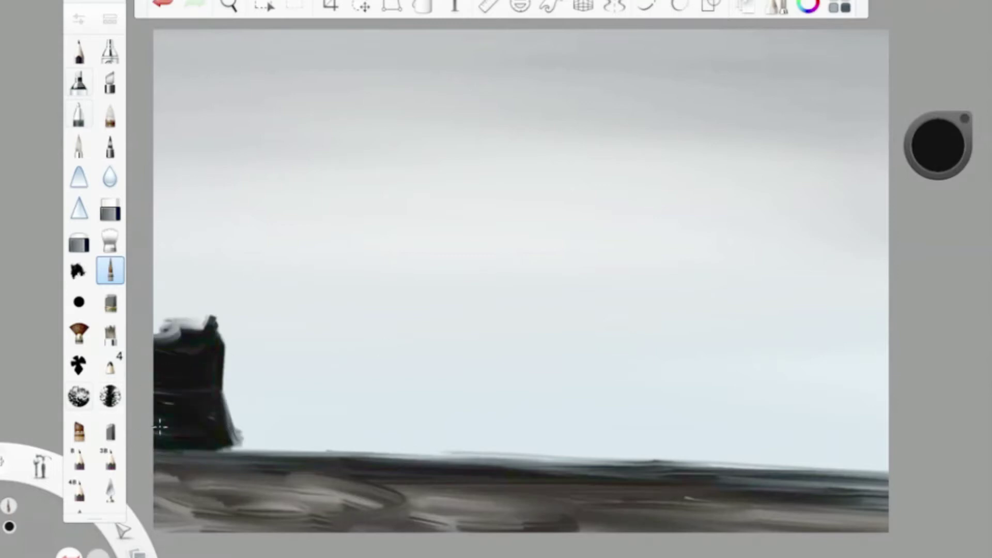
# Step: Extend a low jagged black rock ridge from the cliff to mid-canvas and give the cliff top ragged peaks
pyautogui.moveTo(220, 382)
pyautogui.mouseDown()
pyautogui.moveTo(246, 429)
pyautogui.moveTo(292, 442)
pyautogui.mouseUp()
pyautogui.moveTo(228, 447)
pyautogui.mouseDown()
pyautogui.moveTo(295, 452)
pyautogui.moveTo(354, 428)
pyautogui.moveTo(271, 419)
pyautogui.moveTo(447, 445)
pyautogui.mouseUp()
pyautogui.moveTo(362, 431); pyautogui.dragTo(445, 436)
pyautogui.moveTo(382, 445)
pyautogui.mouseDown()
pyautogui.moveTo(449, 439)
pyautogui.moveTo(465, 458)
pyautogui.moveTo(533, 449)
pyautogui.mouseUp()
pyautogui.moveTo(429, 439); pyautogui.dragTo(530, 454)
pyautogui.moveTo(155, 343); pyautogui.dragTo(201, 315)
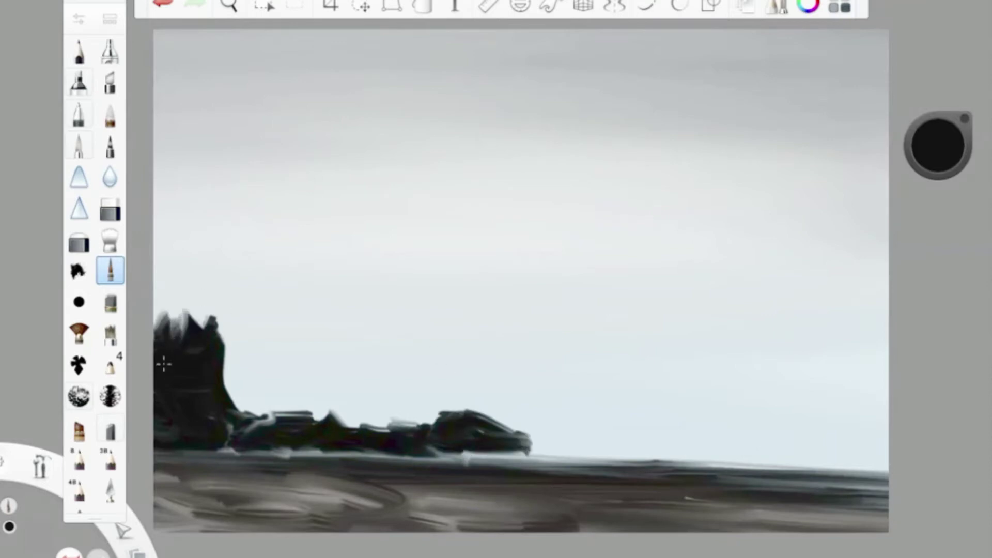
# Step: Paint a dark strip of distant land along the horizon from the right edge to the rock ridge
pyautogui.moveTo(889, 424)
pyautogui.mouseDown()
pyautogui.moveTo(569, 439)
pyautogui.moveTo(723, 465)
pyautogui.mouseUp()
pyautogui.moveTo(826, 465)
pyautogui.mouseDown()
pyautogui.moveTo(539, 434)
pyautogui.moveTo(788, 457)
pyautogui.mouseUp()
pyautogui.moveTo(889, 449); pyautogui.dragTo(476, 460)
# Step: Airbrush pale sky-coloured mist over the cliff, the rock ridge and the distant land
pyautogui.moveTo(938, 145); pyautogui.dragTo(938, 119)
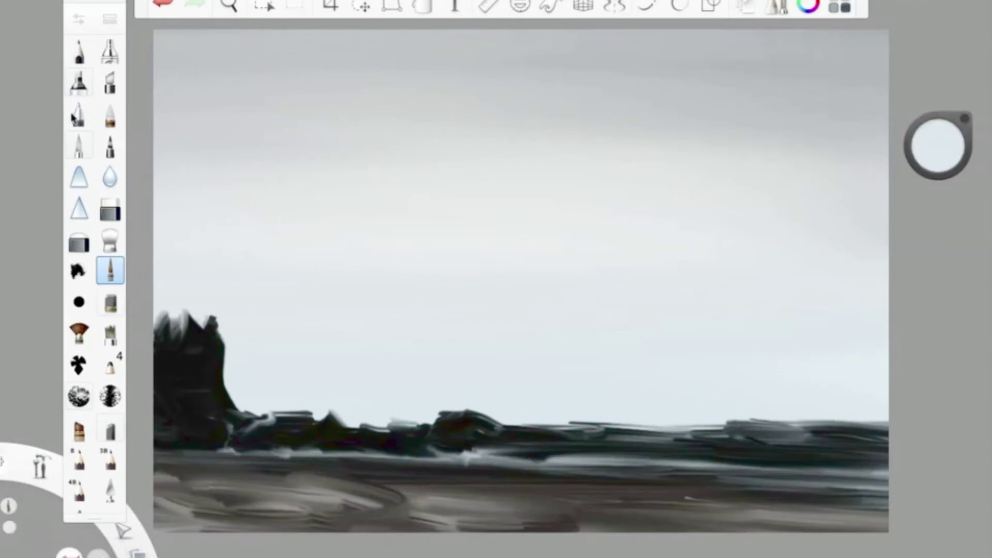
pyautogui.click(110, 50)
pyautogui.moveTo(649, 390); pyautogui.dragTo(155, 424)
pyautogui.moveTo(155, 320); pyautogui.dragTo(889, 439)
pyautogui.moveTo(155, 444); pyautogui.dragTo(888, 460)
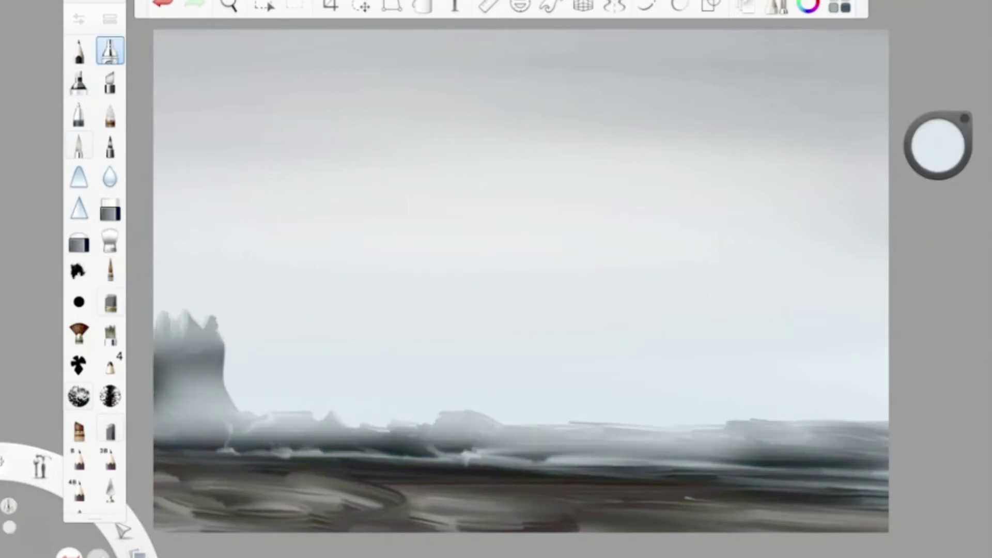
# Step: Rough in a black tower rising above the mist left of the canvas center with the bristle brush
pyautogui.click(938, 144)
pyautogui.click(110, 270)
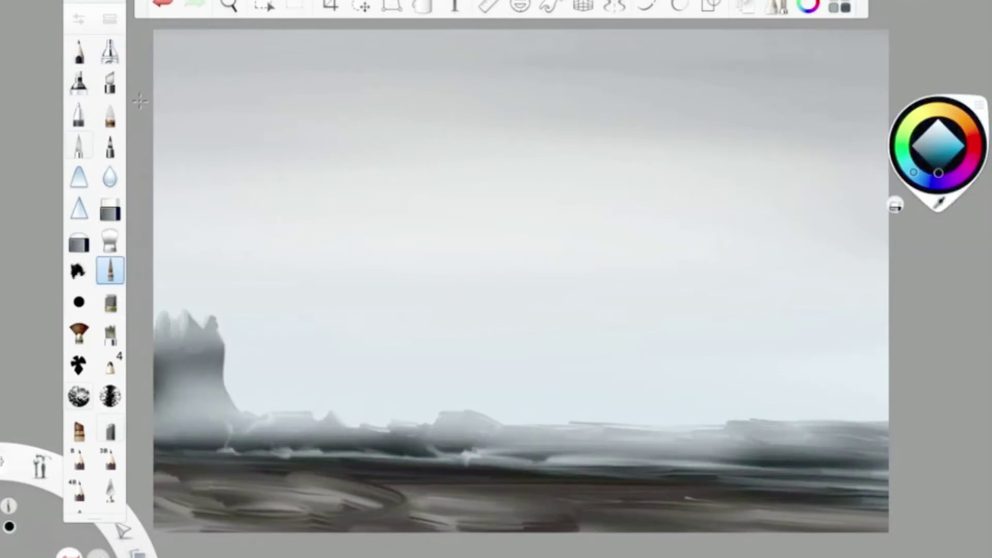
pyautogui.click(110, 271)
pyautogui.moveTo(427, 310)
pyautogui.mouseDown()
pyautogui.moveTo(429, 390)
pyautogui.moveTo(405, 333)
pyautogui.moveTo(432, 373)
pyautogui.mouseUp()
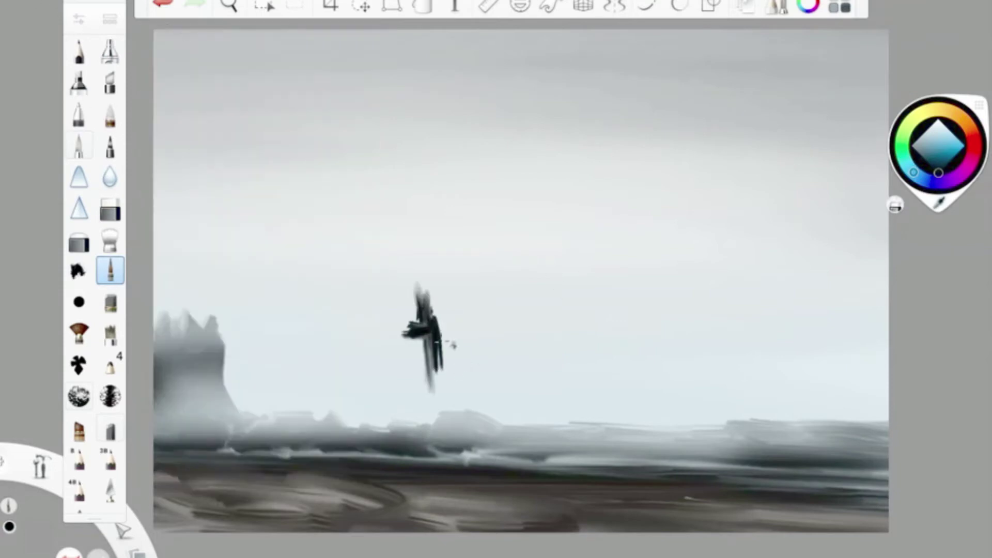
pyautogui.moveTo(404, 330); pyautogui.dragTo(455, 325)
pyautogui.moveTo(451, 325); pyautogui.dragTo(460, 372)
pyautogui.moveTo(441, 325); pyautogui.dragTo(444, 409)
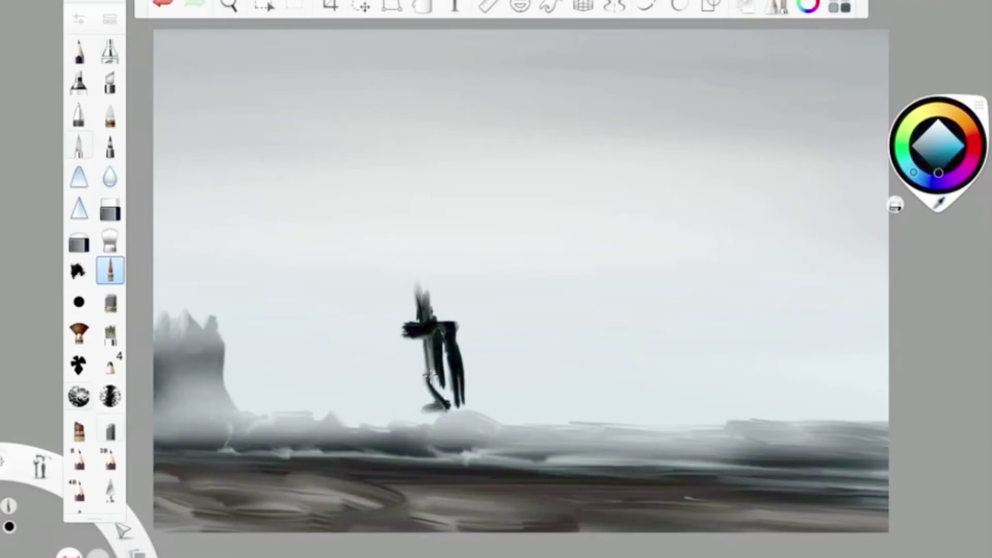
pyautogui.moveTo(436, 282)
pyautogui.mouseDown()
pyautogui.moveTo(438, 338)
pyautogui.moveTo(401, 361)
pyautogui.moveTo(416, 388)
pyautogui.mouseUp()
pyautogui.moveTo(413, 339); pyautogui.dragTo(429, 395)
# Step: Adjust the brush size and fill out the tower into a solid tapered silhouette with a pointed top, redoing one stroke
pyautogui.click(78, 20)
pyautogui.moveTo(195, 235); pyautogui.dragTo(202, 235)
pyautogui.moveTo(424, 333)
pyautogui.mouseDown()
pyautogui.moveTo(409, 400)
pyautogui.moveTo(388, 373)
pyautogui.moveTo(447, 401)
pyautogui.mouseUp()
pyautogui.moveTo(428, 263); pyautogui.dragTo(421, 355)
pyautogui.hotkey('ctrl', 'z')
pyautogui.moveTo(428, 261)
pyautogui.mouseDown()
pyautogui.moveTo(427, 332)
pyautogui.moveTo(408, 333)
pyautogui.mouseUp()
pyautogui.moveTo(444, 307)
pyautogui.mouseDown()
pyautogui.moveTo(438, 381)
pyautogui.moveTo(408, 418)
pyautogui.moveTo(371, 410)
pyautogui.mouseUp()
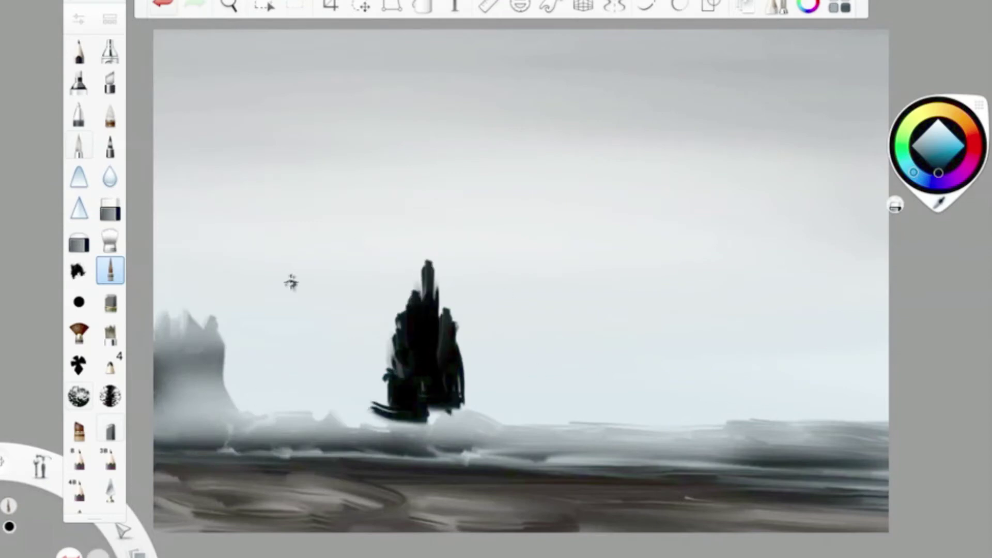
# Step: Paint a dark ridge between the cliff and the tower, and airbrush sky-coloured mist over it and the tower's base
pyautogui.moveTo(383, 370)
pyautogui.mouseDown()
pyautogui.moveTo(243, 382)
pyautogui.moveTo(233, 398)
pyautogui.moveTo(330, 370)
pyautogui.moveTo(398, 388)
pyautogui.mouseUp()
pyautogui.moveTo(398, 388); pyautogui.dragTo(269, 400)
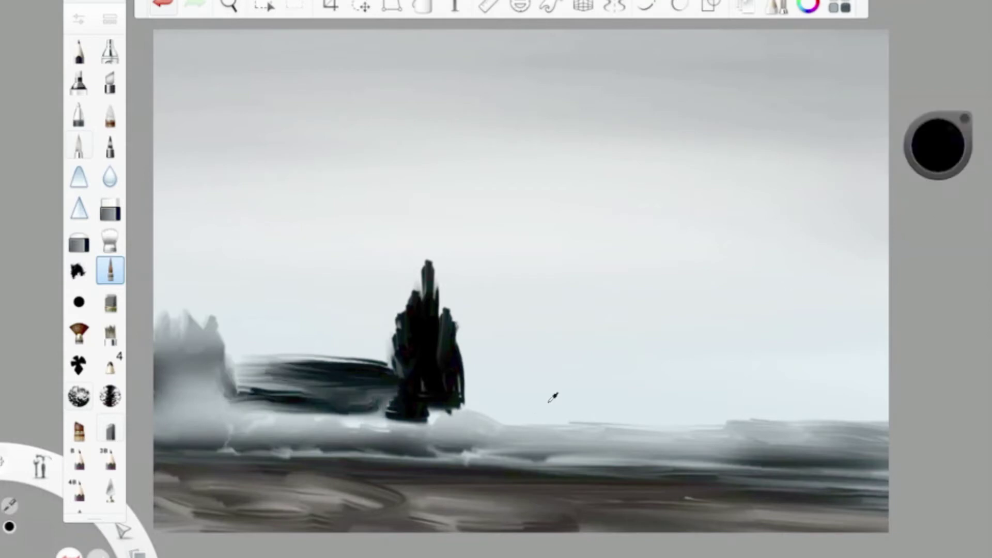
pyautogui.keyDown('alt'); pyautogui.click(576, 372); pyautogui.keyUp('alt')
pyautogui.doubleClick(110, 50)
pyautogui.click(149, 30)
pyautogui.moveTo(455, 383)
pyautogui.mouseDown()
pyautogui.moveTo(237, 393)
pyautogui.moveTo(438, 423)
pyautogui.mouseUp()
# Step: Sample the tower's black and extend its central spire upward with the bristle brush
pyautogui.click(110, 271)
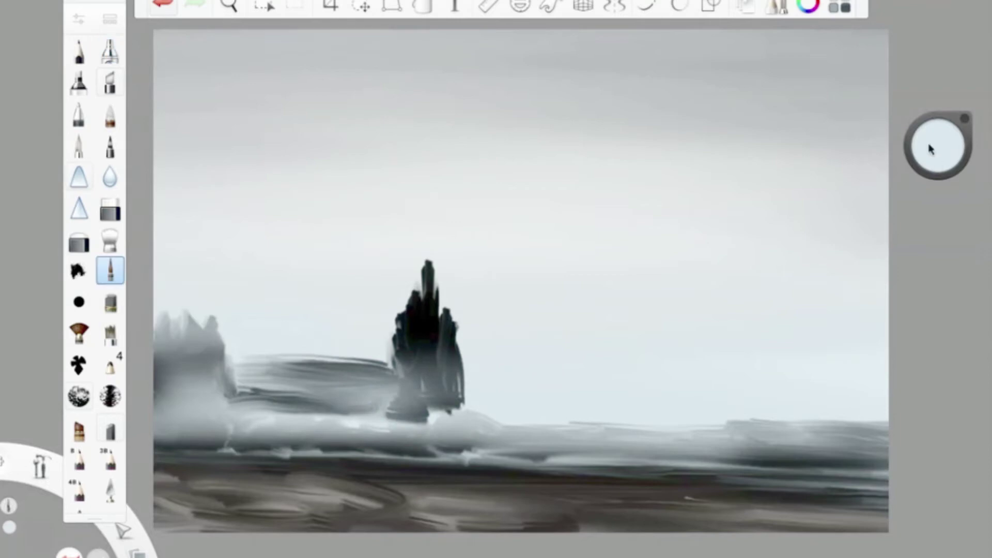
pyautogui.keyDown('alt'); pyautogui.click(424, 336); pyautogui.keyUp('alt')
pyautogui.click(78, 19)
pyautogui.click(149, 30)
pyautogui.moveTo(422, 251); pyautogui.dragTo(420, 310)
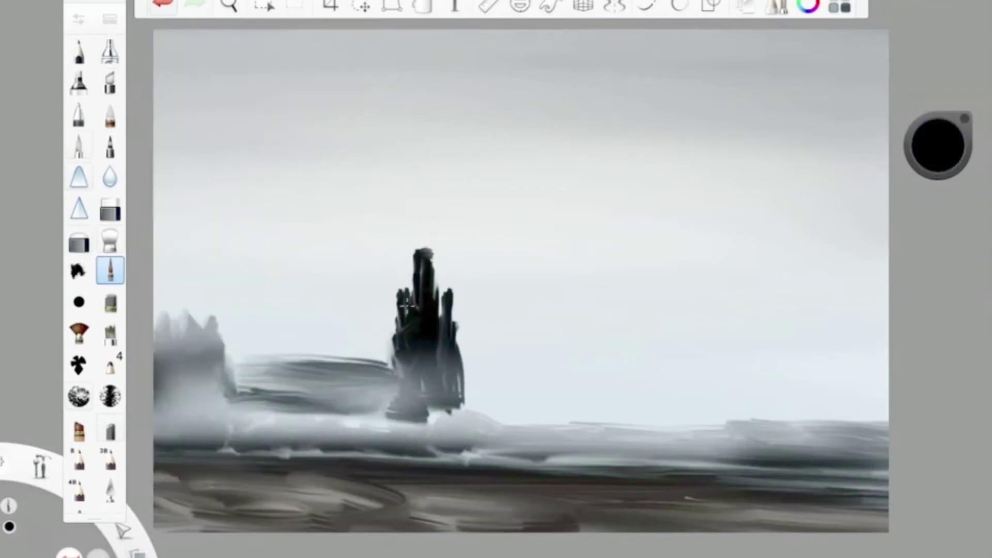
# Step: Undo the last tower stroke, adjust the brush, and add thin black spires and edge details to the tower
pyautogui.click(163, 4)
pyautogui.click(78, 19)
pyautogui.click(149, 30)
pyautogui.moveTo(440, 257); pyautogui.dragTo(442, 312)
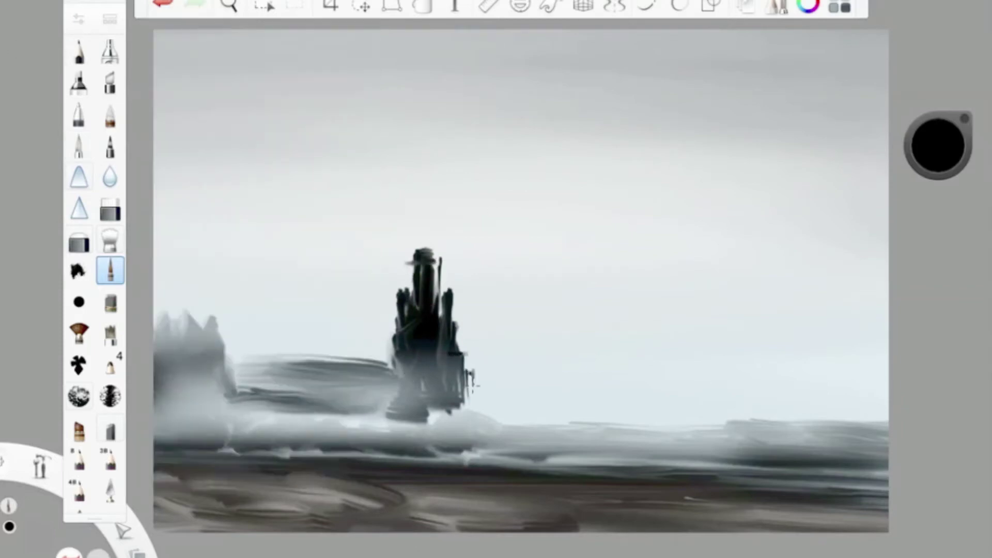
# Step: Sample the pale sky colour and airbrush haze over the tower and the ridge beside it
pyautogui.click(110, 50)
pyautogui.keyDown('alt'); pyautogui.click(605, 362); pyautogui.keyUp('alt')
pyautogui.moveTo(445, 383); pyautogui.dragTo(424, 258)
pyautogui.moveTo(351, 414)
pyautogui.mouseDown()
pyautogui.moveTo(481, 408)
pyautogui.moveTo(248, 361)
pyautogui.mouseUp()
# Step: Paint short white horizontal highlights across the foreground ground with the bristle brush
pyautogui.moveTo(934, 153); pyautogui.dragTo(937, 68)
pyautogui.click(110, 270)
pyautogui.moveTo(403, 502); pyautogui.dragTo(615, 527)
pyautogui.moveTo(393, 506); pyautogui.dragTo(229, 506)
pyautogui.moveTo(331, 496); pyautogui.dragTo(155, 486)
pyautogui.moveTo(217, 526); pyautogui.dragTo(155, 526)
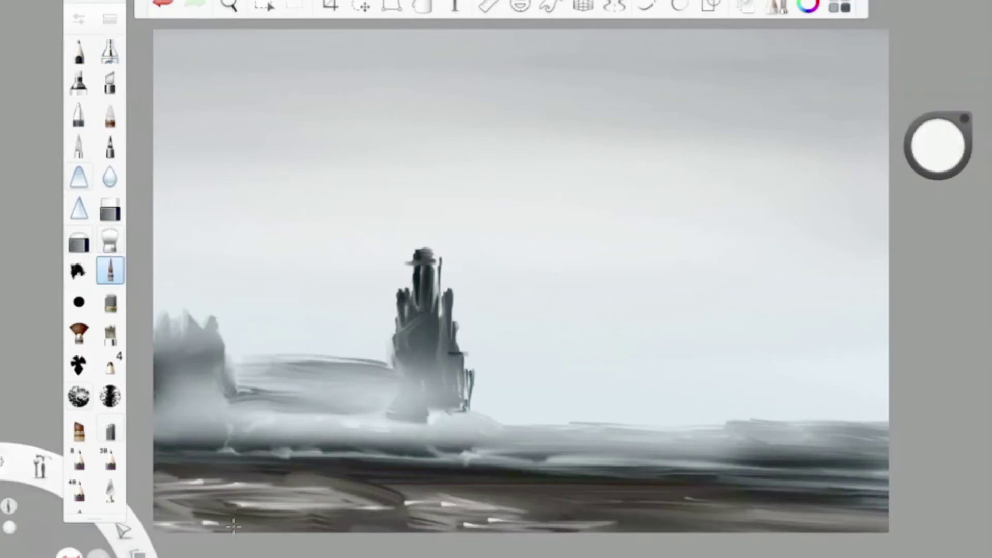
pyautogui.moveTo(372, 528); pyautogui.dragTo(175, 526)
pyautogui.moveTo(243, 511); pyautogui.dragTo(155, 511)
pyautogui.moveTo(785, 499); pyautogui.dragTo(553, 512)
pyautogui.moveTo(887, 517); pyautogui.dragTo(517, 521)
pyautogui.moveTo(615, 533); pyautogui.dragTo(548, 533)
# Step: Choose a darker colour and break up the foreground highlights with horizontal strokes
pyautogui.doubleClick(110, 270)
pyautogui.click(938, 146)
pyautogui.click(937, 165)
pyautogui.moveTo(737, 509)
pyautogui.mouseDown()
pyautogui.moveTo(491, 520)
pyautogui.moveTo(259, 498)
pyautogui.moveTo(155, 512)
pyautogui.mouseUp()
pyautogui.moveTo(290, 522); pyautogui.dragTo(162, 521)
# Step: Paint a strip of ochre grass along the ground just below the horizon
pyautogui.click(938, 145)
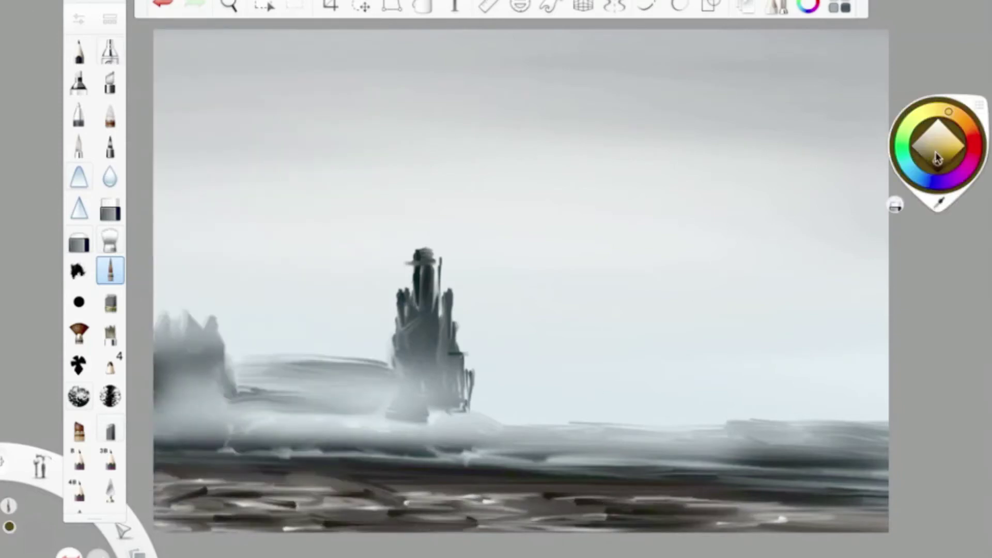
pyautogui.click(938, 150)
pyautogui.moveTo(887, 490); pyautogui.dragTo(604, 479)
pyautogui.moveTo(470, 473); pyautogui.dragTo(390, 471)
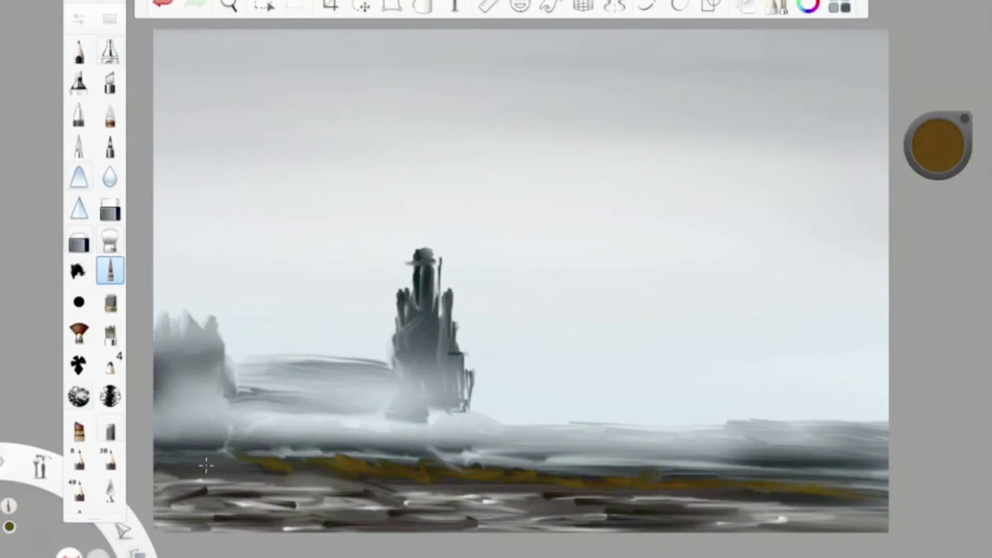
# Step: Add dark brown strokes through the ochre grass strip
pyautogui.moveTo(937, 146); pyautogui.dragTo(938, 170)
pyautogui.moveTo(883, 494); pyautogui.dragTo(568, 474)
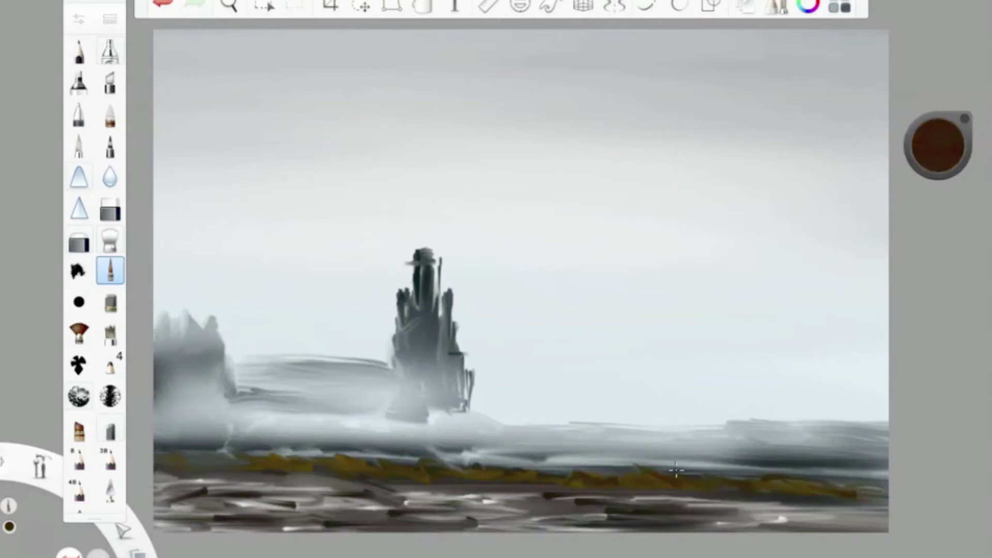
pyautogui.moveTo(888, 496)
pyautogui.mouseDown()
pyautogui.moveTo(779, 465)
pyautogui.moveTo(449, 472)
pyautogui.moveTo(361, 464)
pyautogui.mouseUp()
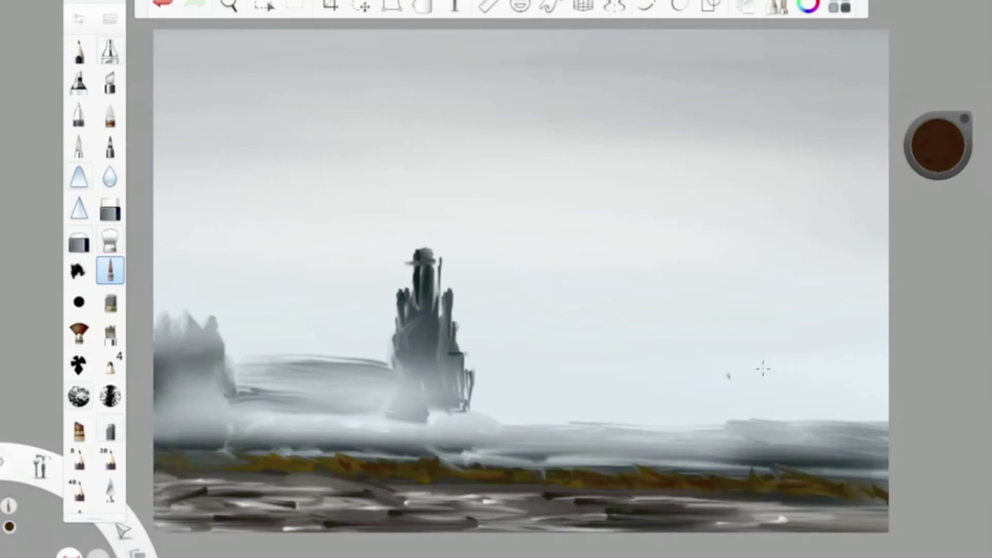
# Step: Tone down the foreground highlights with muted grey-brown and dark reddish-brown strokes across the lower ground
pyautogui.click(966, 147)
pyautogui.moveTo(883, 512); pyautogui.dragTo(423, 486)
pyautogui.moveTo(938, 122); pyautogui.dragTo(938, 107)
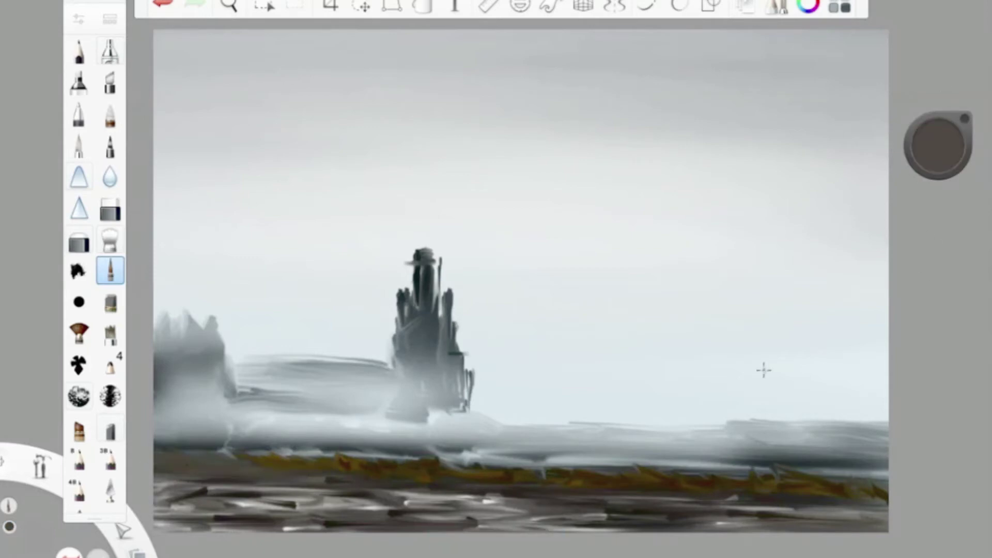
pyautogui.moveTo(938, 129); pyautogui.dragTo(938, 150)
pyautogui.moveTo(627, 516); pyautogui.dragTo(546, 514)
pyautogui.moveTo(890, 514); pyautogui.dragTo(670, 527)
pyautogui.moveTo(509, 522)
pyautogui.mouseDown()
pyautogui.moveTo(171, 507)
pyautogui.moveTo(346, 483)
pyautogui.moveTo(486, 498)
pyautogui.mouseUp()
pyautogui.moveTo(264, 523); pyautogui.dragTo(168, 530)
pyautogui.moveTo(199, 508); pyautogui.dragTo(155, 532)
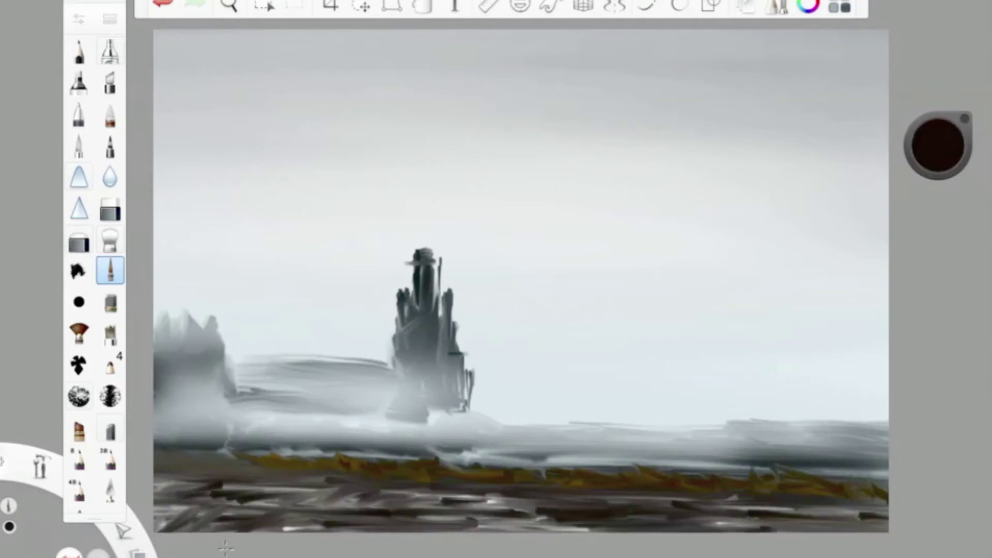
pyautogui.moveTo(881, 510); pyautogui.dragTo(723, 504)
# Step: Paint a floating dark figure in the right part of the sky with a round head, a flat crossbar and two long curved arms
pyautogui.click(110, 19)
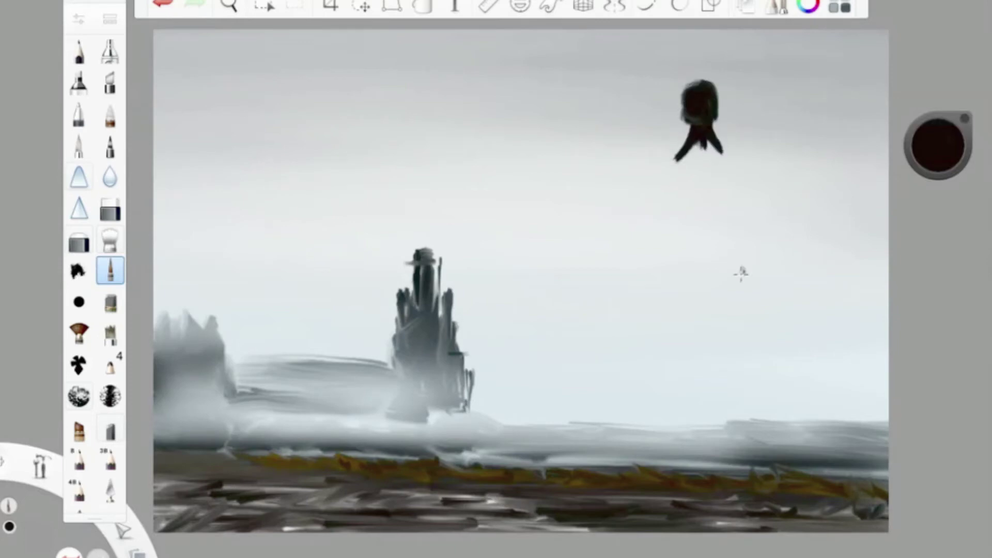
pyautogui.moveTo(728, 155); pyautogui.dragTo(764, 183)
pyautogui.moveTo(652, 177)
pyautogui.mouseDown()
pyautogui.moveTo(679, 154)
pyautogui.moveTo(638, 278)
pyautogui.mouseUp()
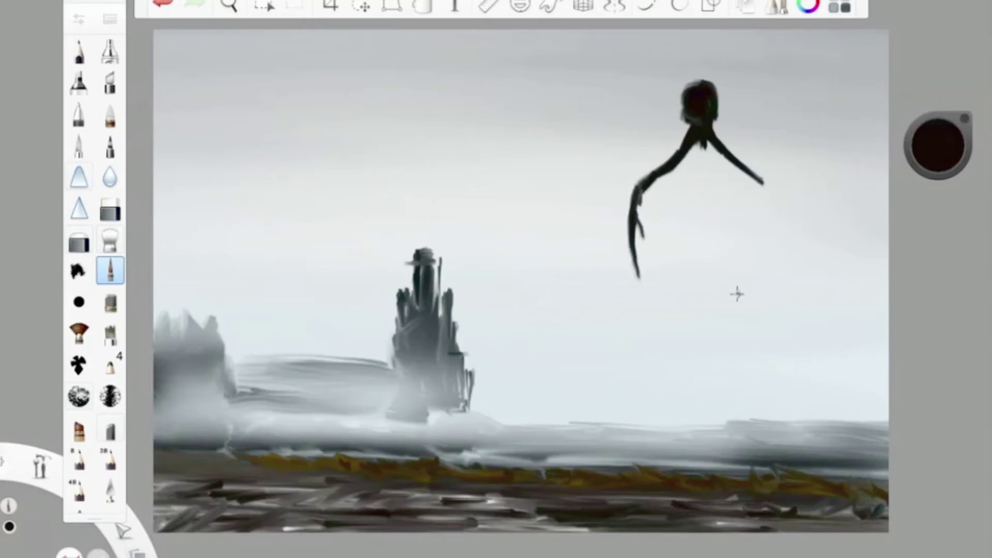
pyautogui.moveTo(757, 179); pyautogui.dragTo(764, 271)
pyautogui.moveTo(764, 222); pyautogui.dragTo(781, 316)
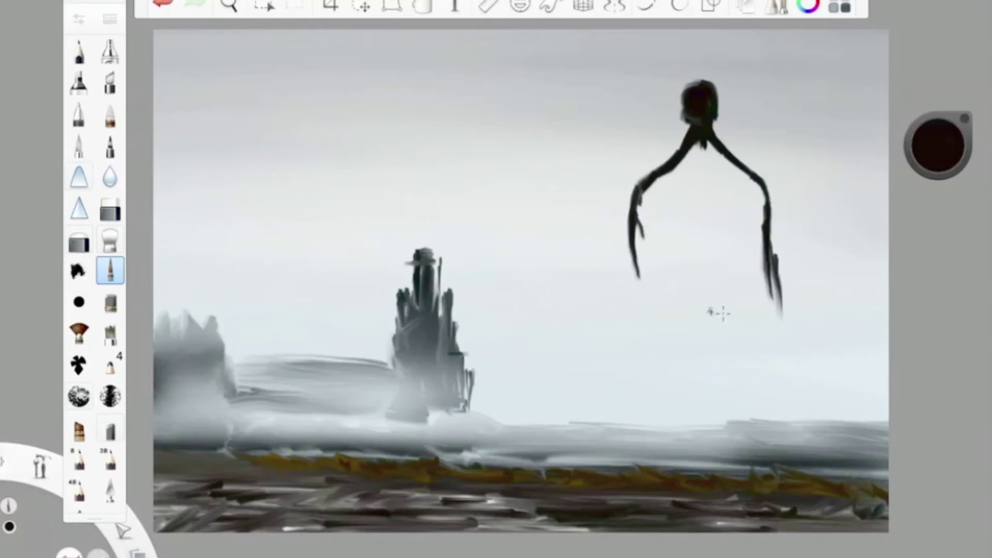
pyautogui.moveTo(639, 227); pyautogui.dragTo(633, 336)
pyautogui.moveTo(672, 93); pyautogui.dragTo(733, 91)
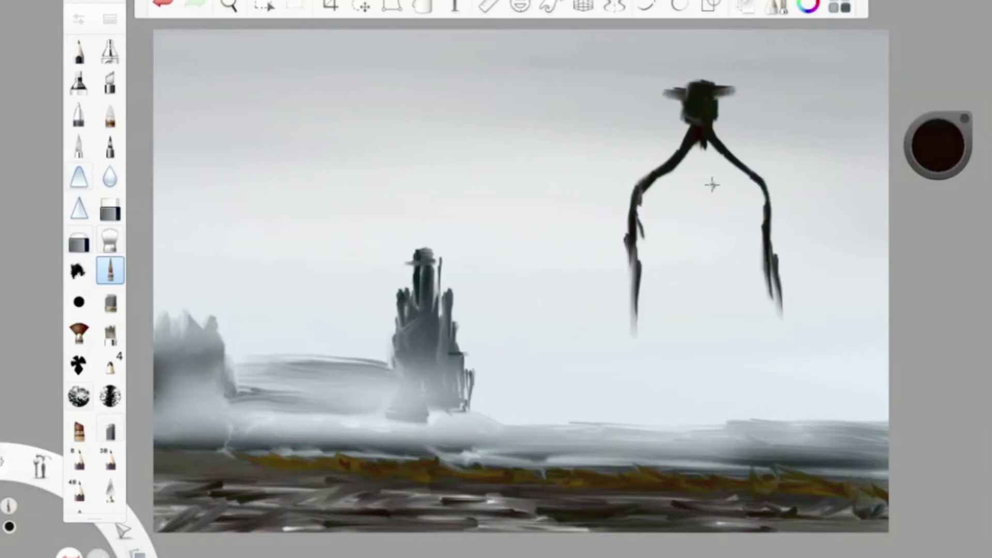
# Step: Thicken the figure's shoulders and left arm and fill in its chest between the arms with dark strokes
pyautogui.moveTo(697, 132)
pyautogui.mouseDown()
pyautogui.moveTo(686, 162)
pyautogui.moveTo(729, 163)
pyautogui.moveTo(641, 227)
pyautogui.moveTo(633, 260)
pyautogui.mouseUp()
pyautogui.moveTo(695, 155); pyautogui.dragTo(757, 194)
pyautogui.moveTo(765, 227)
pyautogui.mouseDown()
pyautogui.moveTo(682, 173)
pyautogui.moveTo(661, 199)
pyautogui.moveTo(638, 279)
pyautogui.mouseUp()
pyautogui.moveTo(672, 196); pyautogui.dragTo(635, 284)
pyautogui.moveTo(682, 150)
pyautogui.mouseDown()
pyautogui.moveTo(617, 236)
pyautogui.moveTo(635, 310)
pyautogui.mouseUp()
pyautogui.moveTo(633, 277); pyautogui.dragTo(631, 341)
pyautogui.moveTo(664, 196); pyautogui.dragTo(759, 243)
pyautogui.moveTo(760, 279); pyautogui.dragTo(744, 176)
pyautogui.moveTo(679, 202); pyautogui.dragTo(755, 206)
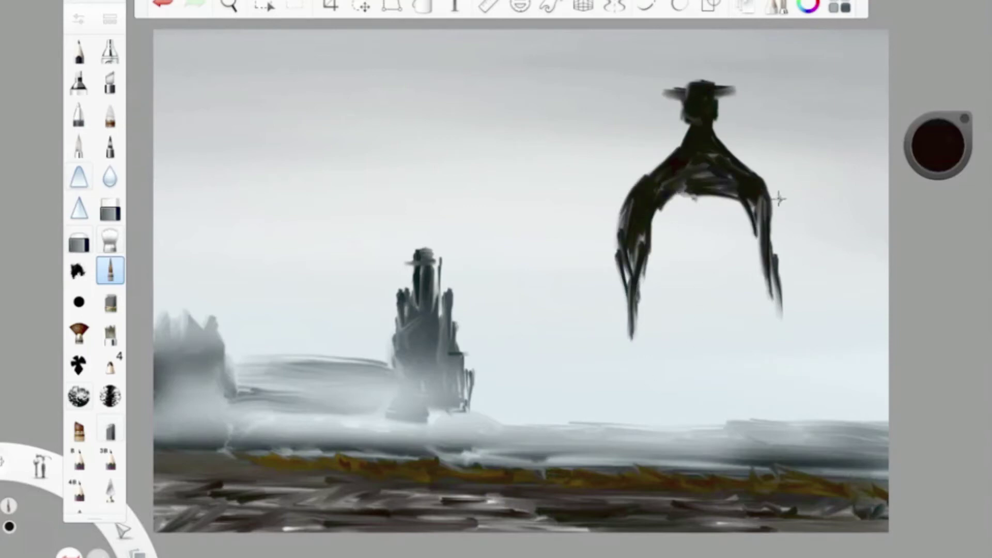
# Step: Thicken the figure's arms, extend its torso down into two legs, and add a flat base beneath them
pyautogui.moveTo(703, 120)
pyautogui.mouseDown()
pyautogui.moveTo(682, 196)
pyautogui.moveTo(697, 221)
pyautogui.moveTo(692, 273)
pyautogui.moveTo(733, 197)
pyautogui.moveTo(768, 264)
pyautogui.mouseUp()
pyautogui.moveTo(774, 217); pyautogui.dragTo(774, 260)
pyautogui.moveTo(637, 330)
pyautogui.mouseDown()
pyautogui.moveTo(672, 269)
pyautogui.moveTo(734, 228)
pyautogui.moveTo(667, 248)
pyautogui.moveTo(708, 277)
pyautogui.moveTo(693, 321)
pyautogui.moveTo(673, 309)
pyautogui.moveTo(732, 241)
pyautogui.mouseUp()
pyautogui.moveTo(647, 215); pyautogui.dragTo(626, 357)
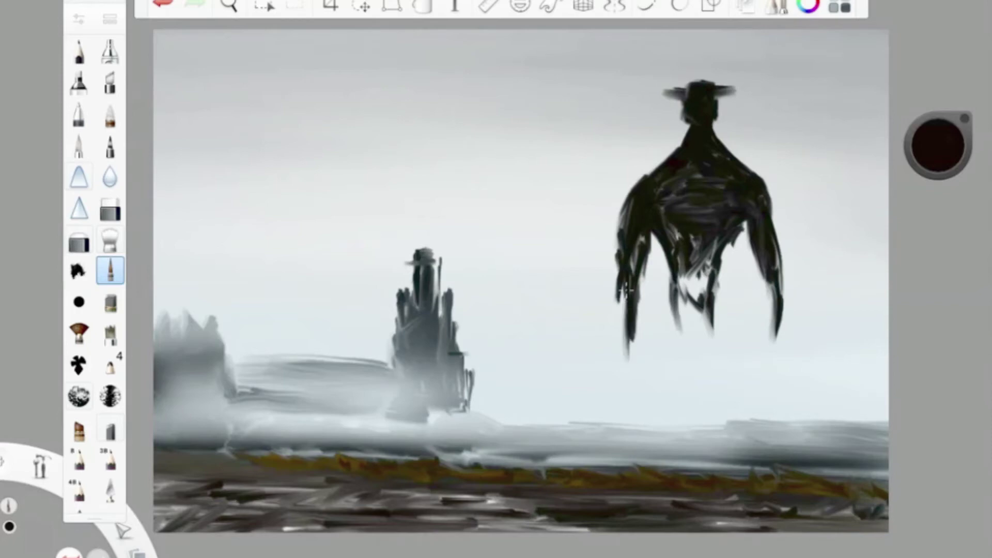
pyautogui.moveTo(626, 284); pyautogui.dragTo(620, 359)
pyautogui.moveTo(733, 326)
pyautogui.mouseDown()
pyautogui.moveTo(675, 329)
pyautogui.moveTo(695, 300)
pyautogui.mouseUp()
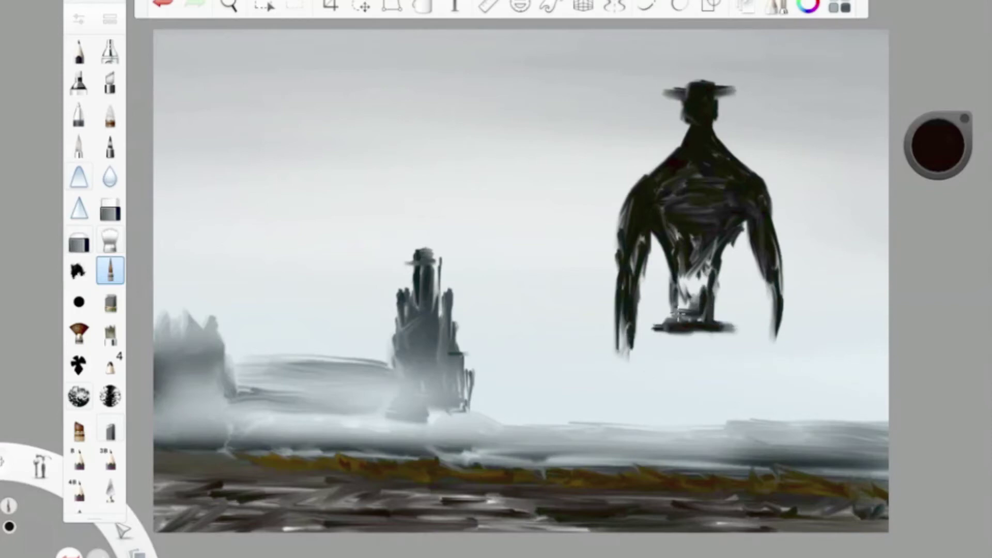
pyautogui.moveTo(750, 330); pyautogui.dragTo(676, 333)
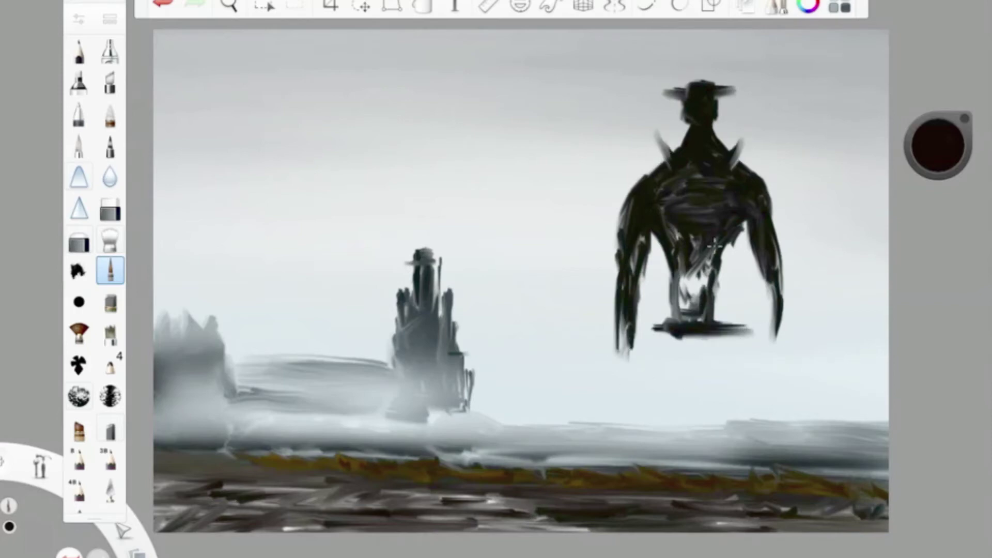
# Step: Fill out the figure's head and neck with dark strokes and paint a pointed dark pelvis beneath the base bar
pyautogui.moveTo(682, 153); pyautogui.dragTo(690, 114)
pyautogui.moveTo(728, 161)
pyautogui.mouseDown()
pyautogui.moveTo(692, 115)
pyautogui.moveTo(712, 176)
pyautogui.mouseUp()
pyautogui.moveTo(646, 326)
pyautogui.mouseDown()
pyautogui.moveTo(682, 351)
pyautogui.moveTo(720, 349)
pyautogui.mouseUp()
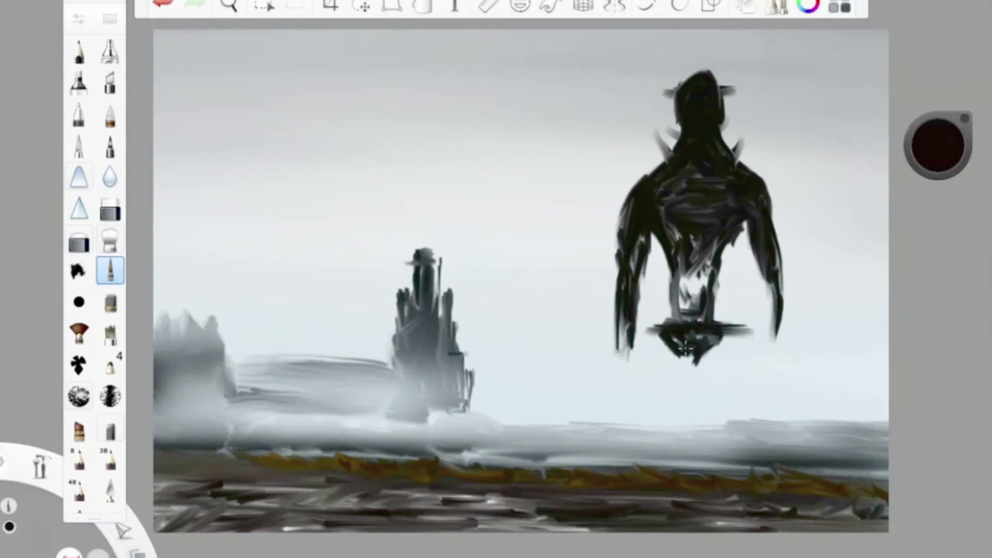
# Step: Paint a clenched hand holding a flat crossguard and long diagonal sword blade, plus a segmented leg reaching down to the mist
pyautogui.moveTo(589, 304)
pyautogui.mouseDown()
pyautogui.moveTo(675, 313)
pyautogui.moveTo(615, 310)
pyautogui.mouseUp()
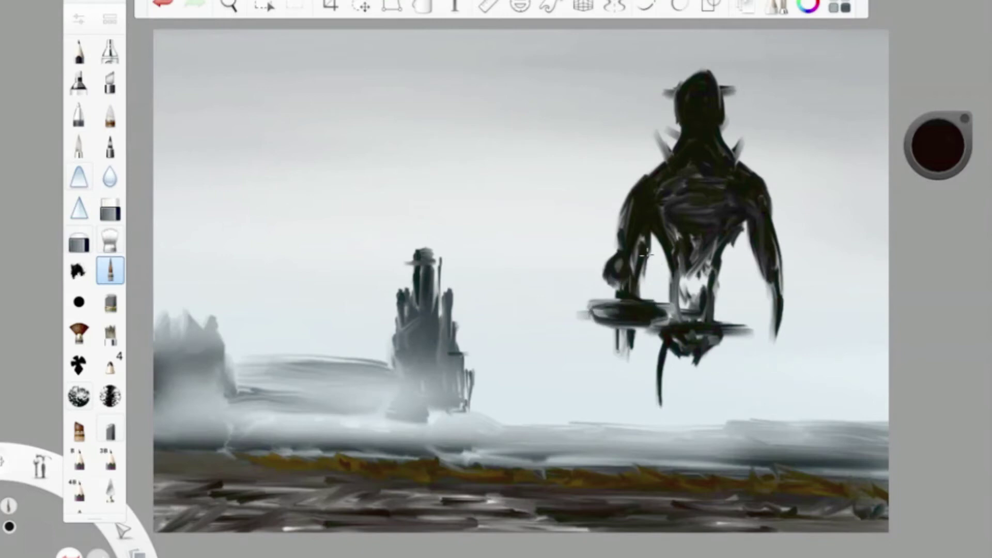
pyautogui.moveTo(620, 350)
pyautogui.mouseDown()
pyautogui.moveTo(517, 402)
pyautogui.moveTo(561, 408)
pyautogui.moveTo(527, 414)
pyautogui.mouseUp()
pyautogui.moveTo(666, 348); pyautogui.dragTo(666, 444)
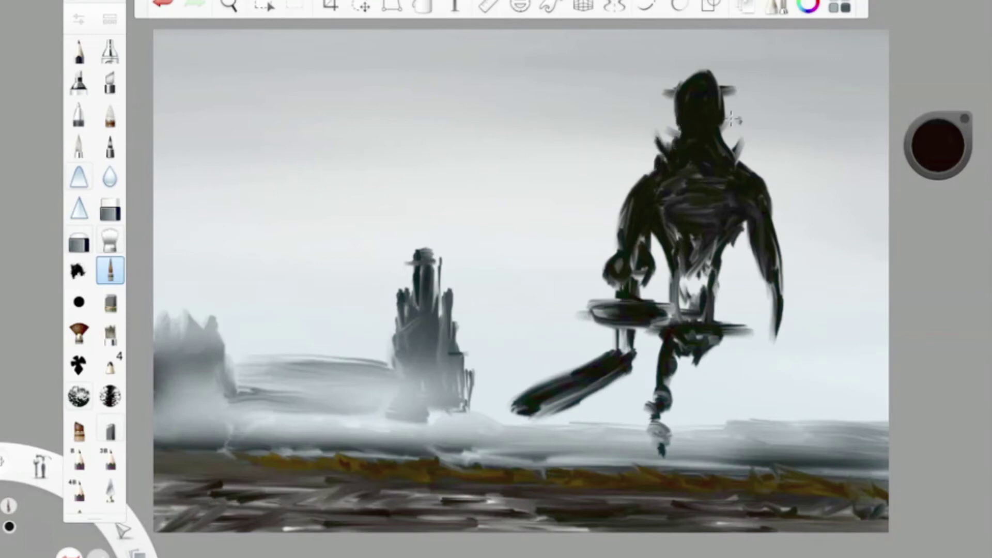
pyautogui.moveTo(675, 275)
pyautogui.mouseDown()
pyautogui.moveTo(705, 315)
pyautogui.moveTo(676, 220)
pyautogui.mouseUp()
pyautogui.moveTo(664, 354)
pyautogui.mouseDown()
pyautogui.moveTo(664, 409)
pyautogui.moveTo(675, 413)
pyautogui.mouseUp()
# Step: Dot two pale-blue eyes on the head with the Paintbrush at size 2.7, then tint the crown of the head dark teal
pyautogui.doubleClick(78, 146)
pyautogui.click(937, 147)
pyautogui.moveTo(168, 234); pyautogui.dragTo(165, 234)
pyautogui.click(908, 173)
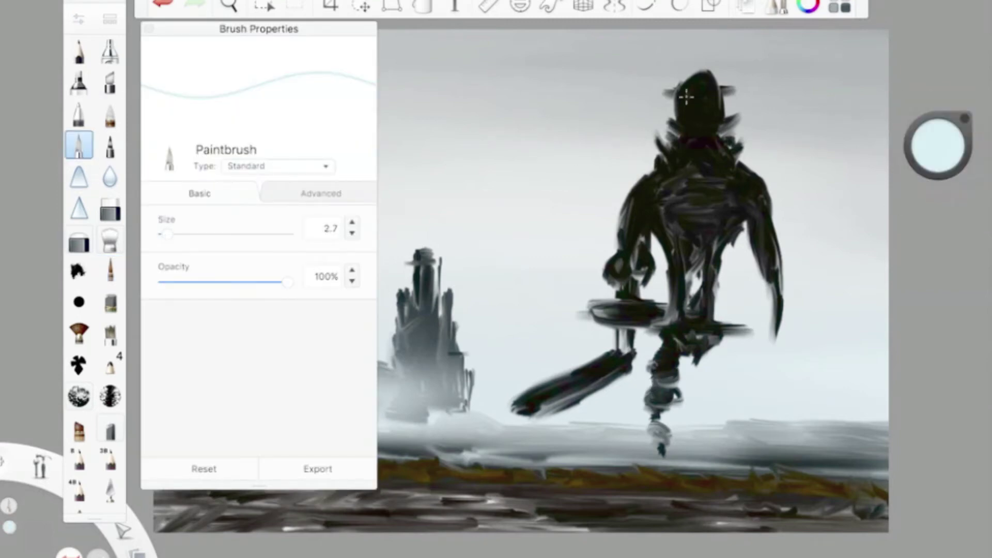
pyautogui.moveTo(936, 145); pyautogui.dragTo(936, 161)
pyautogui.click(110, 270)
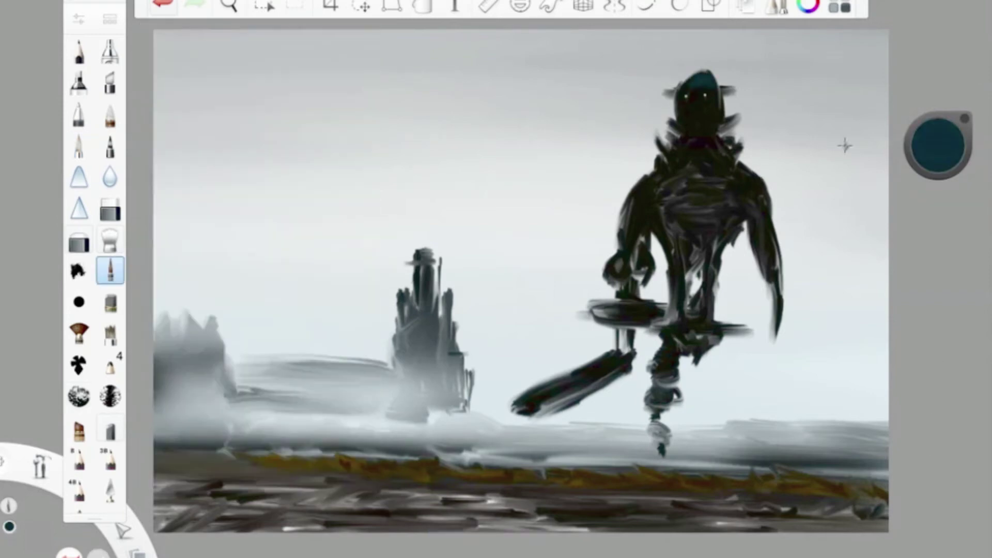
pyautogui.moveTo(928, 165); pyautogui.dragTo(928, 178)
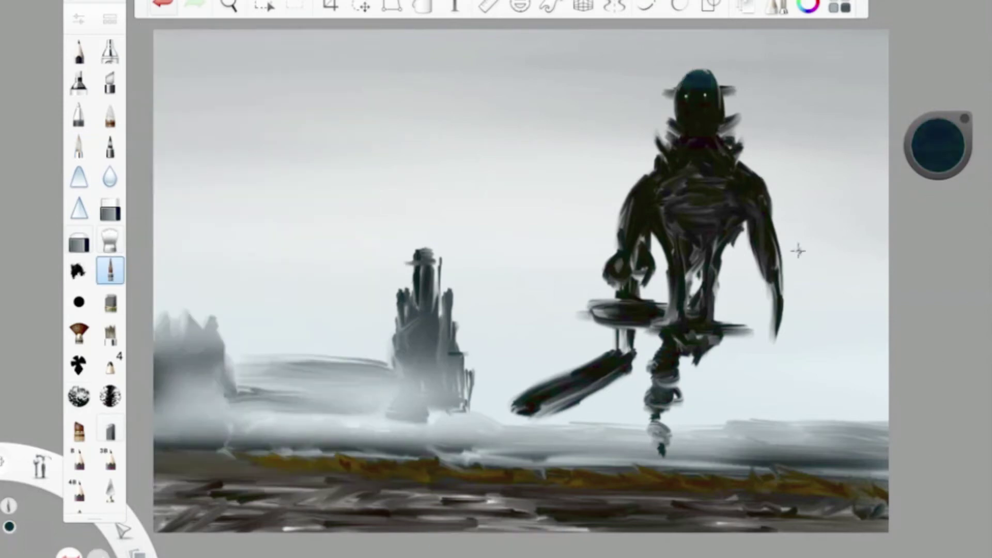
# Step: Darken the lower torso, waist and sword grip in black, and add a solid foot to the figure's leg
pyautogui.moveTo(700, 240); pyautogui.dragTo(693, 325)
pyautogui.moveTo(739, 211)
pyautogui.mouseDown()
pyautogui.moveTo(725, 258)
pyautogui.moveTo(672, 263)
pyautogui.moveTo(728, 248)
pyautogui.mouseUp()
pyautogui.moveTo(620, 364)
pyautogui.mouseDown()
pyautogui.moveTo(509, 411)
pyautogui.moveTo(613, 357)
pyautogui.moveTo(621, 337)
pyautogui.mouseUp()
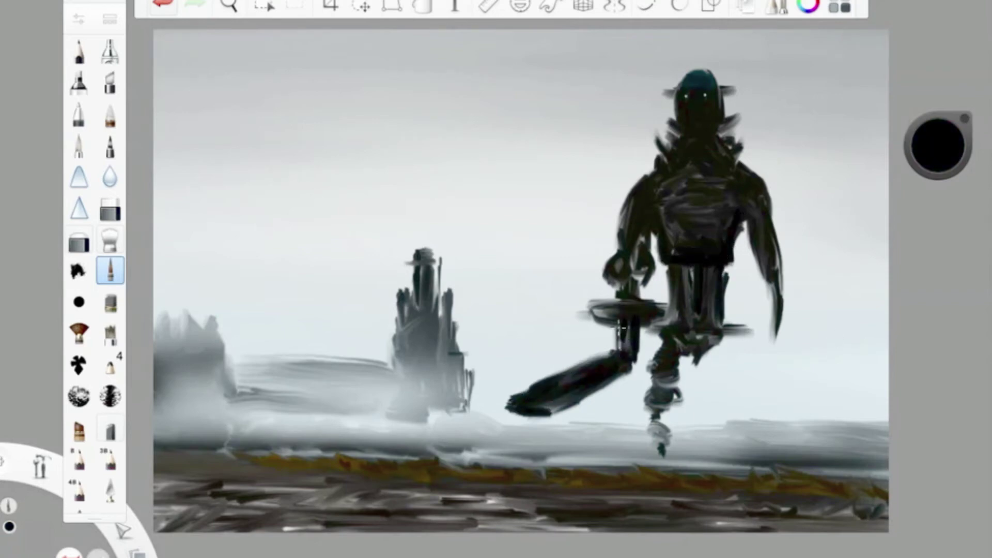
pyautogui.moveTo(659, 413)
pyautogui.mouseDown()
pyautogui.moveTo(666, 445)
pyautogui.moveTo(672, 413)
pyautogui.moveTo(668, 462)
pyautogui.mouseUp()
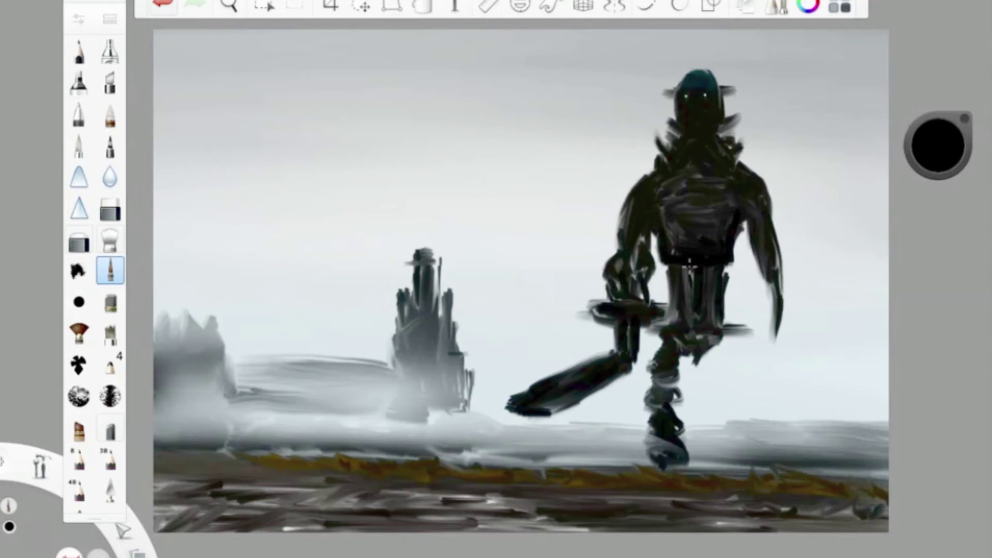
# Step: Bulk up both arms with lumpy black strokes, paint the empty hand, and darken the chest with horizontal strokes
pyautogui.moveTo(650, 183); pyautogui.dragTo(612, 244)
pyautogui.moveTo(748, 164)
pyautogui.mouseDown()
pyautogui.moveTo(771, 227)
pyautogui.moveTo(775, 347)
pyautogui.mouseUp()
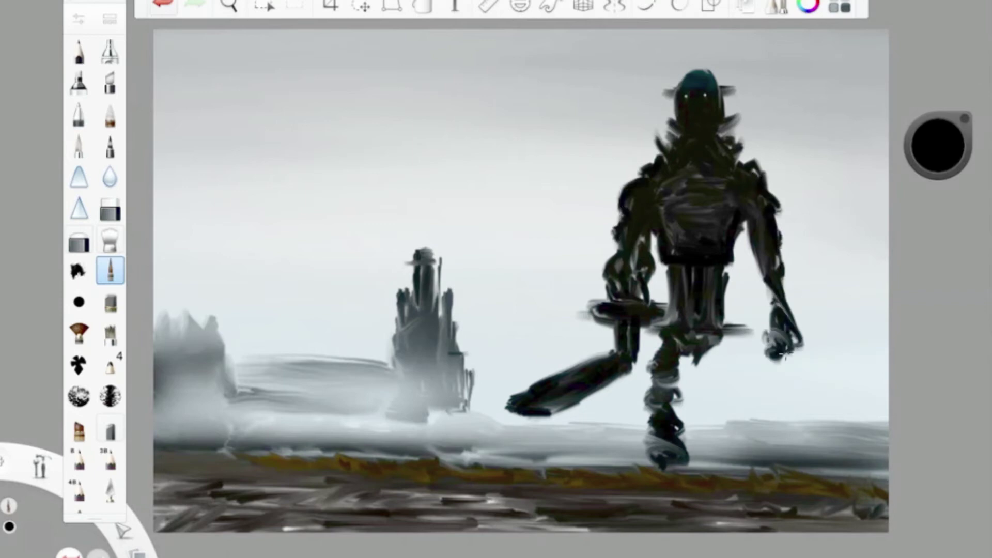
pyautogui.moveTo(784, 305); pyautogui.dragTo(775, 325)
pyautogui.moveTo(641, 222); pyautogui.dragTo(627, 279)
pyautogui.moveTo(738, 212); pyautogui.dragTo(666, 232)
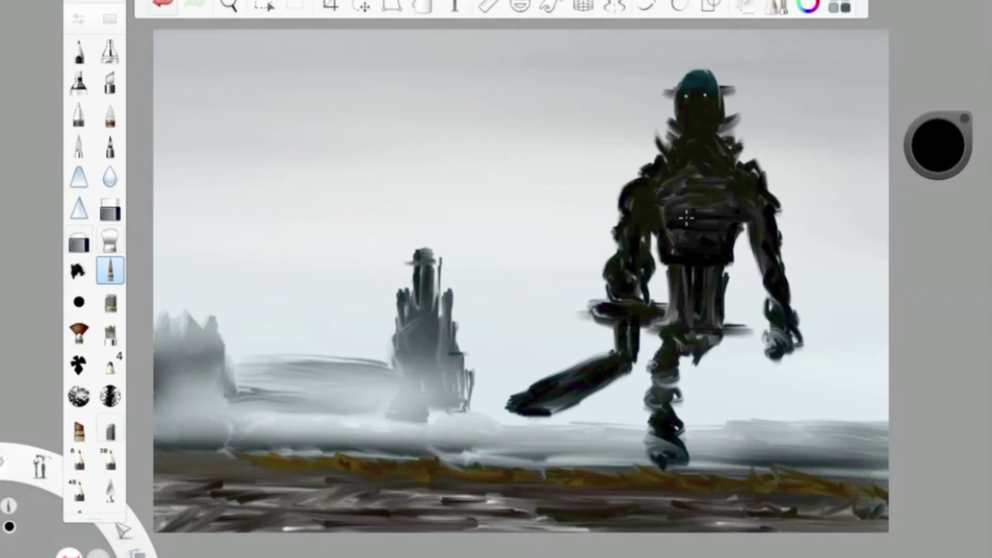
pyautogui.moveTo(729, 188); pyautogui.dragTo(628, 217)
# Step: Paint the figure's second leg with a foot and add short black spikes on both shoulders
pyautogui.moveTo(716, 344)
pyautogui.mouseDown()
pyautogui.moveTo(750, 472)
pyautogui.moveTo(700, 347)
pyautogui.mouseUp()
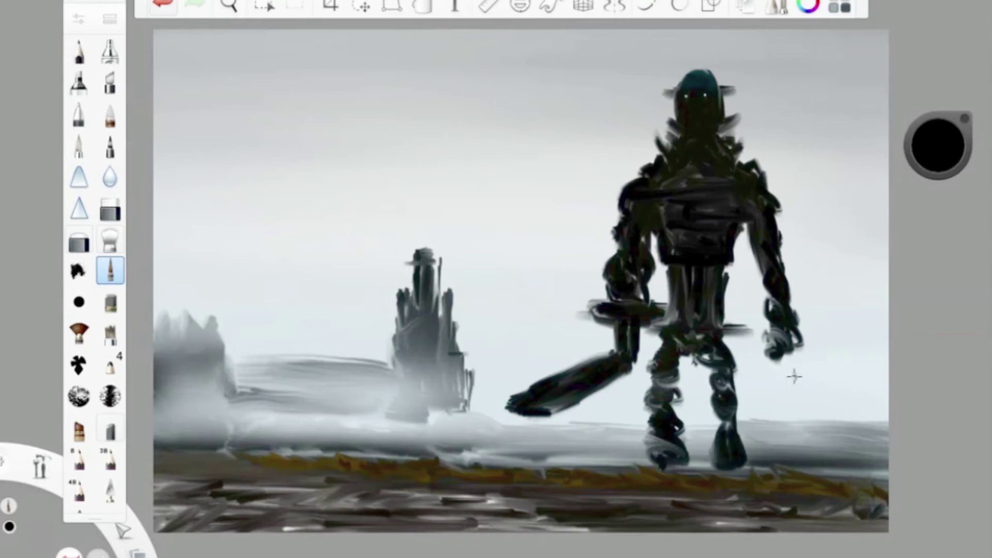
pyautogui.moveTo(744, 150); pyautogui.dragTo(769, 182)
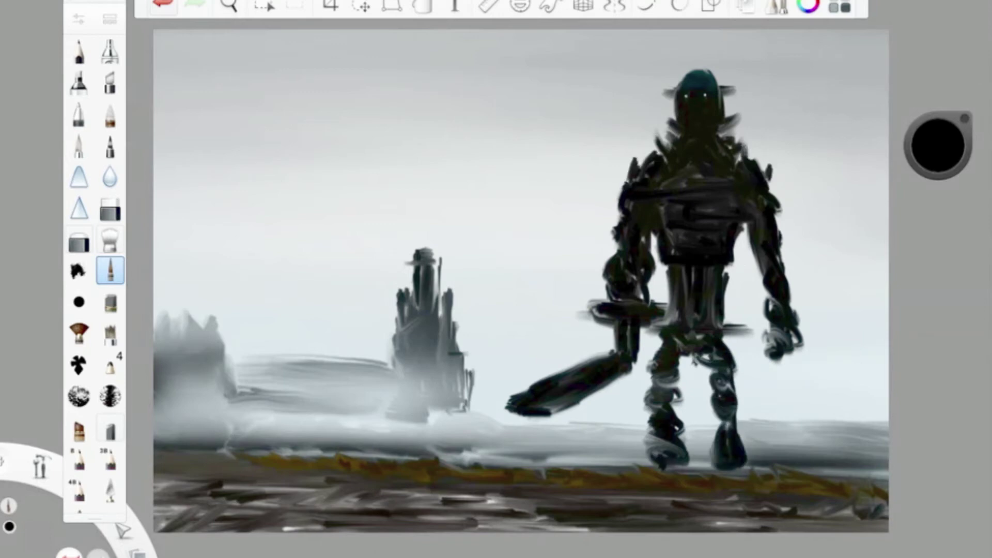
pyautogui.moveTo(655, 325)
pyautogui.mouseDown()
pyautogui.moveTo(729, 320)
pyautogui.moveTo(672, 318)
pyautogui.mouseUp()
# Step: Sample a dark colour from the waist and paint the figure's waist and thigh dark teal
pyautogui.keyDown('alt'); pyautogui.click(692, 276); pyautogui.keyUp('alt')
pyautogui.moveTo(692, 279); pyautogui.dragTo(689, 315)
pyautogui.moveTo(708, 266); pyautogui.dragTo(672, 313)
pyautogui.moveTo(705, 364)
pyautogui.mouseDown()
pyautogui.moveTo(747, 387)
pyautogui.moveTo(712, 406)
pyautogui.mouseUp()
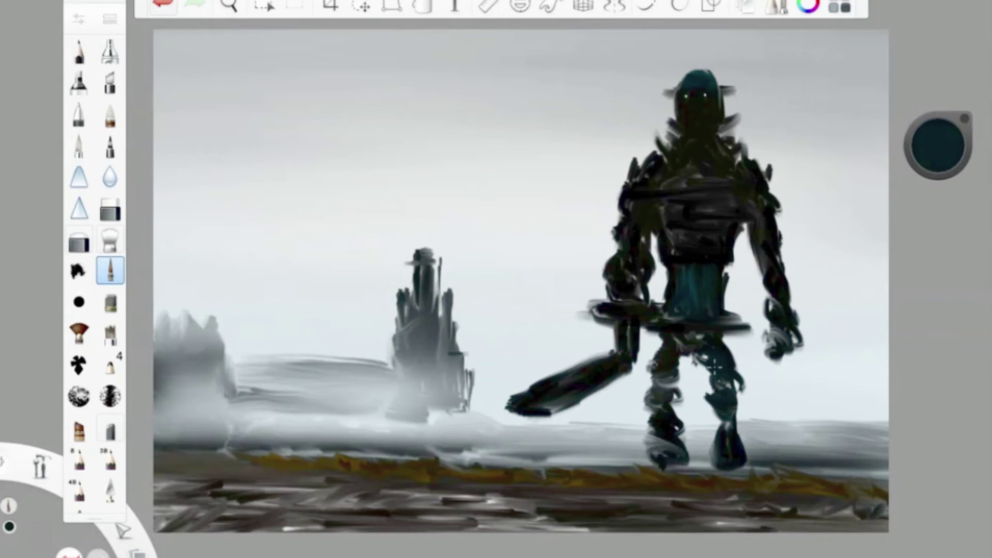
# Step: Paint broad dark-grey cloud bands across the upper-left sky and the upper-right corner
pyautogui.moveTo(938, 144)
pyautogui.mouseDown()
pyautogui.moveTo(938, 160)
pyautogui.moveTo(938, 151)
pyautogui.mouseUp()
pyautogui.click(79, 19)
pyautogui.moveTo(754, 49); pyautogui.dragTo(155, 39)
pyautogui.moveTo(553, 88); pyautogui.dragTo(155, 119)
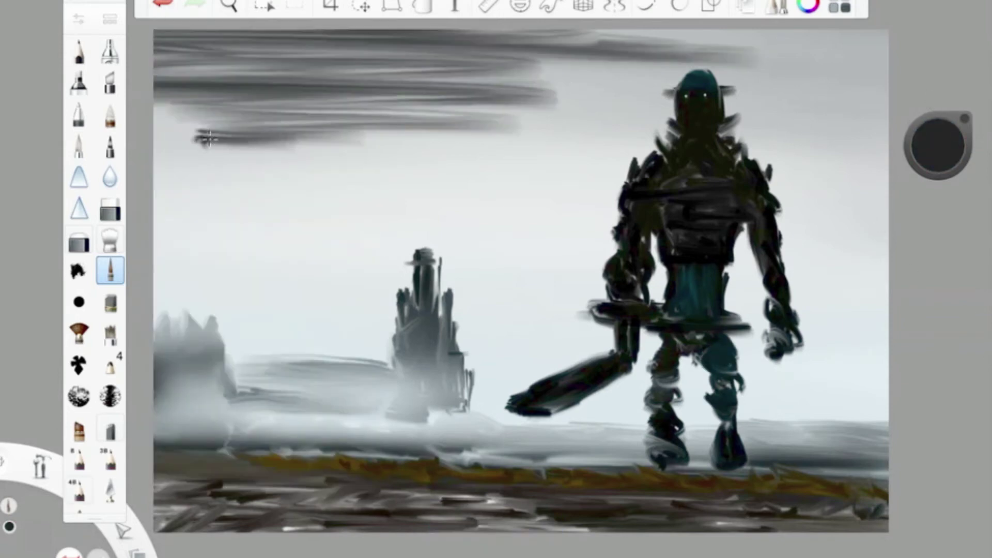
pyautogui.moveTo(708, 36); pyautogui.dragTo(886, 42)
pyautogui.moveTo(744, 47); pyautogui.dragTo(886, 96)
pyautogui.moveTo(568, 88); pyautogui.dragTo(310, 155)
pyautogui.moveTo(517, 150); pyautogui.dragTo(300, 171)
# Step: Blend the dark clouds softly into the upper sky, undoing the stray blending strokes near the figure's head
pyautogui.click(110, 239)
pyautogui.moveTo(584, 78)
pyautogui.mouseDown()
pyautogui.moveTo(222, 115)
pyautogui.moveTo(434, 155)
pyautogui.mouseUp()
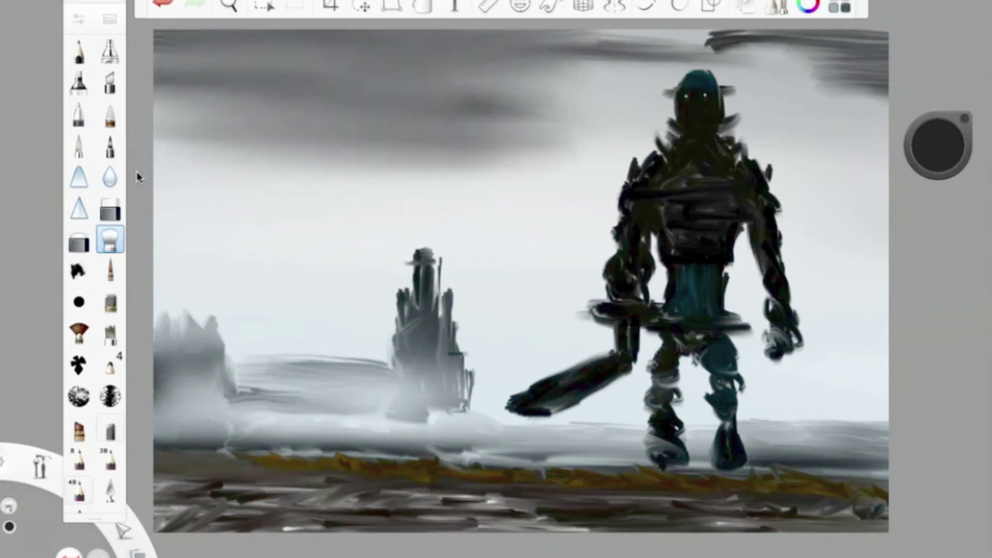
pyautogui.moveTo(669, 98); pyautogui.dragTo(752, 101)
pyautogui.hotkey('ctrl', 'z')
pyautogui.hotkey('ctrl', 'z')
pyautogui.hotkey('ctrl', 'z')
pyautogui.hotkey('ctrl', 'z')
pyautogui.hotkey('ctrl', 'z')
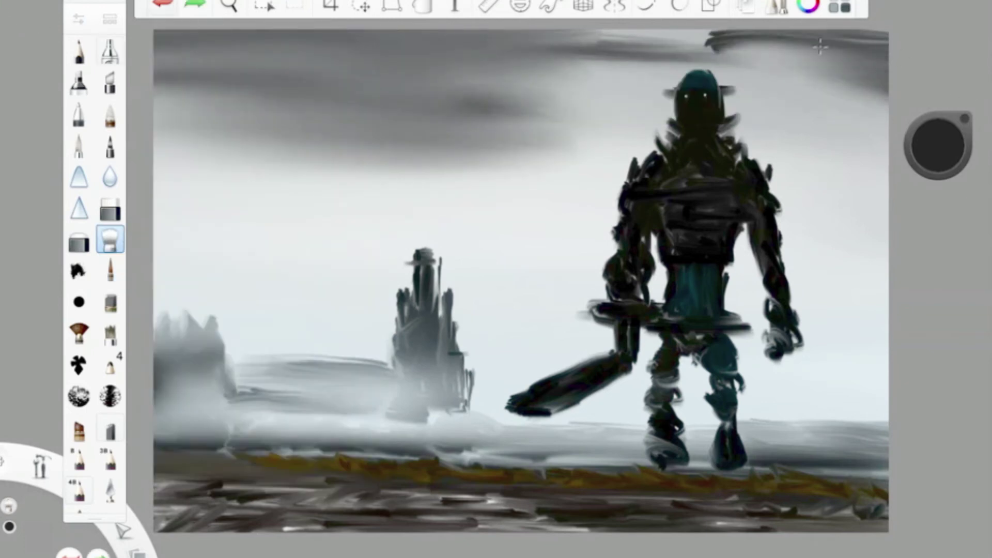
# Step: Add mid-grey cloud bands in the left sky above the distant cliff and blend them, undoing stray blending strokes
pyautogui.click(110, 269)
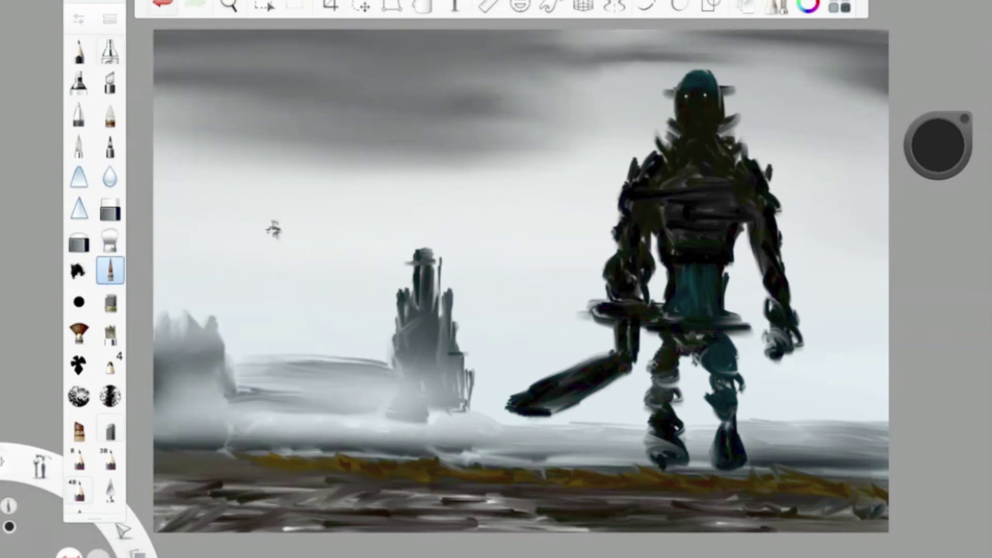
pyautogui.moveTo(948, 158); pyautogui.dragTo(949, 135)
pyautogui.moveTo(310, 217); pyautogui.dragTo(155, 212)
pyautogui.moveTo(460, 166); pyautogui.dragTo(155, 176)
pyautogui.moveTo(290, 228)
pyautogui.mouseDown()
pyautogui.moveTo(155, 269)
pyautogui.moveTo(301, 264)
pyautogui.mouseUp()
pyautogui.click(110, 238)
pyautogui.hotkey('ctrl', 'z')
pyautogui.hotkey('ctrl', 'z')
pyautogui.hotkey('ctrl', 'z')
pyautogui.hotkey('ctrl', 'z')
pyautogui.hotkey('ctrl', 'z')
pyautogui.hotkey('ctrl', 'z')
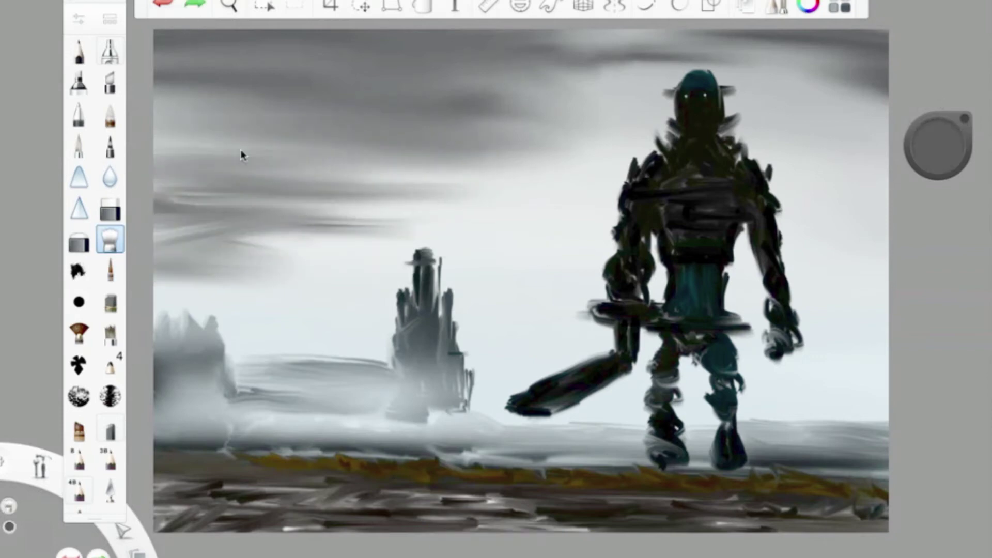
# Step: Paint white highlights along the edge of the dark clouds between the tower and the figure, and blend them
pyautogui.moveTo(938, 155); pyautogui.dragTo(938, 124)
pyautogui.click(110, 270)
pyautogui.moveTo(289, 191); pyautogui.dragTo(366, 187)
pyautogui.moveTo(574, 155); pyautogui.dragTo(341, 196)
pyautogui.moveTo(635, 108)
pyautogui.mouseDown()
pyautogui.moveTo(452, 120)
pyautogui.moveTo(537, 108)
pyautogui.moveTo(504, 133)
pyautogui.mouseUp()
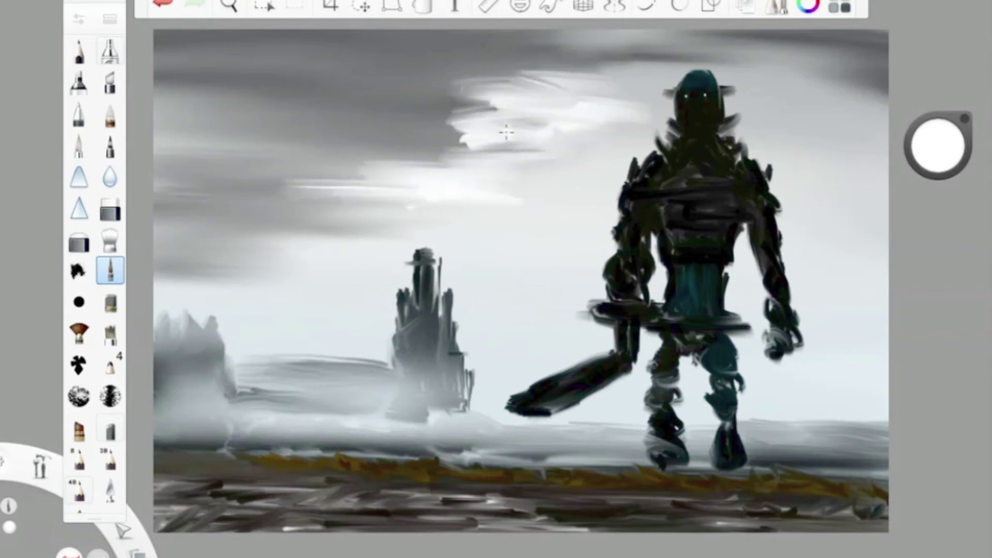
pyautogui.moveTo(646, 36); pyautogui.dragTo(538, 111)
pyautogui.moveTo(481, 222); pyautogui.dragTo(563, 133)
pyautogui.click(110, 239)
pyautogui.moveTo(532, 83); pyautogui.dragTo(284, 195)
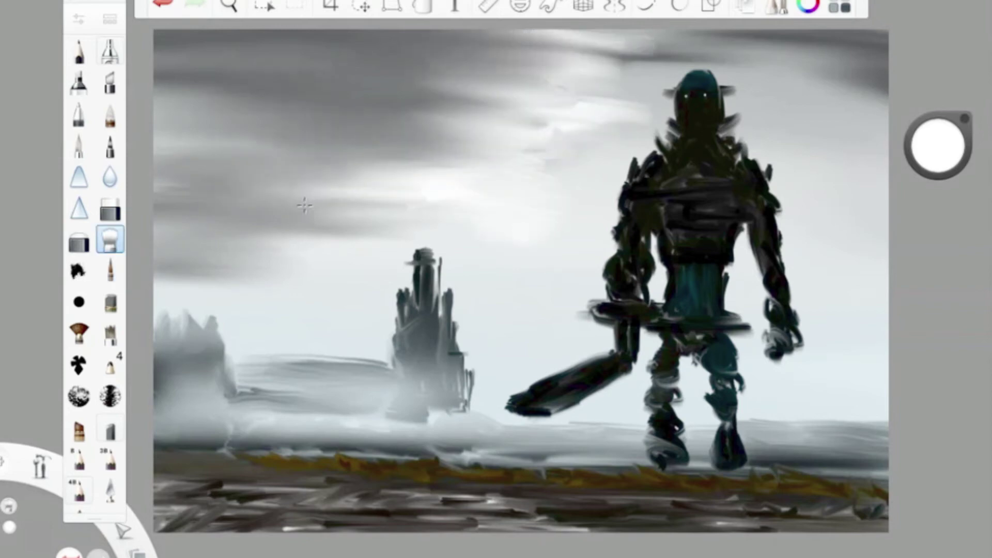
pyautogui.moveTo(568, 72); pyautogui.dragTo(627, 31)
# Step: Add white streaks in the upper-left sky and beneath the left cloud bank, and blend them into the clouds
pyautogui.click(110, 271)
pyautogui.moveTo(279, 57)
pyautogui.mouseDown()
pyautogui.moveTo(155, 52)
pyautogui.moveTo(362, 57)
pyautogui.moveTo(155, 47)
pyautogui.mouseUp()
pyautogui.click(110, 239)
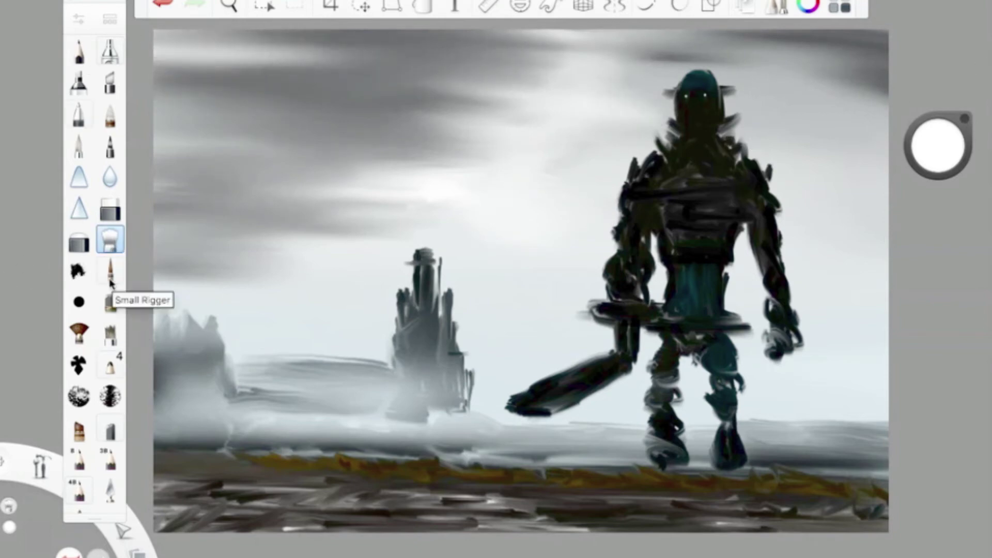
pyautogui.click(110, 270)
pyautogui.moveTo(454, 207)
pyautogui.mouseDown()
pyautogui.moveTo(393, 243)
pyautogui.moveTo(232, 258)
pyautogui.mouseUp()
pyautogui.moveTo(259, 248); pyautogui.dragTo(395, 212)
pyautogui.click(110, 240)
pyautogui.moveTo(166, 258)
pyautogui.mouseDown()
pyautogui.moveTo(350, 213)
pyautogui.moveTo(165, 243)
pyautogui.moveTo(262, 193)
pyautogui.mouseUp()
pyautogui.moveTo(310, 155); pyautogui.dragTo(465, 181)
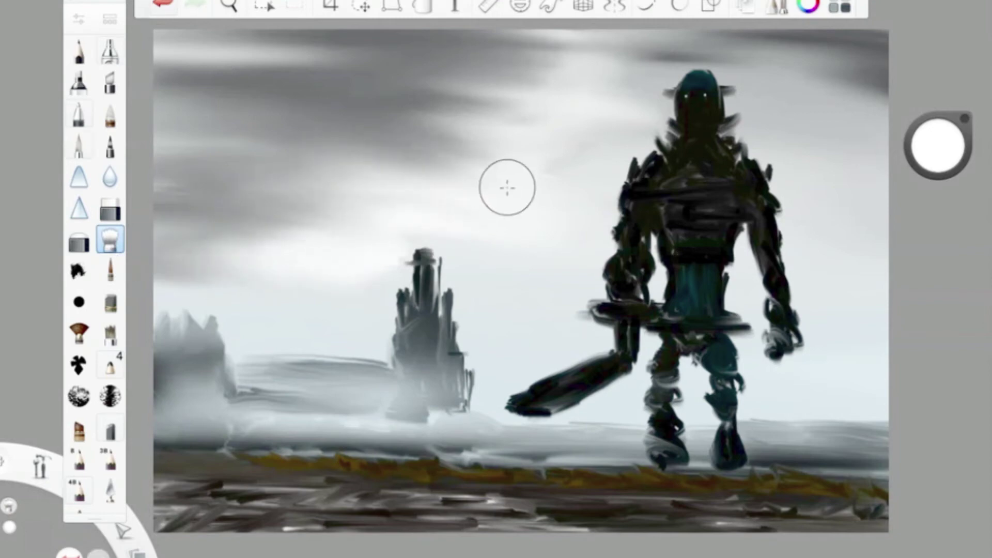
# Step: Lighten the dark cloud in the upper-right sky with pale-grey strokes and blend it
pyautogui.moveTo(932, 145); pyautogui.dragTo(943, 259)
pyautogui.moveTo(799, 92); pyautogui.dragTo(932, 89)
pyautogui.moveTo(886, 62); pyautogui.dragTo(747, 85)
pyautogui.click(110, 239)
pyautogui.moveTo(759, 52)
pyautogui.mouseDown()
pyautogui.moveTo(883, 62)
pyautogui.moveTo(840, 72)
pyautogui.mouseUp()
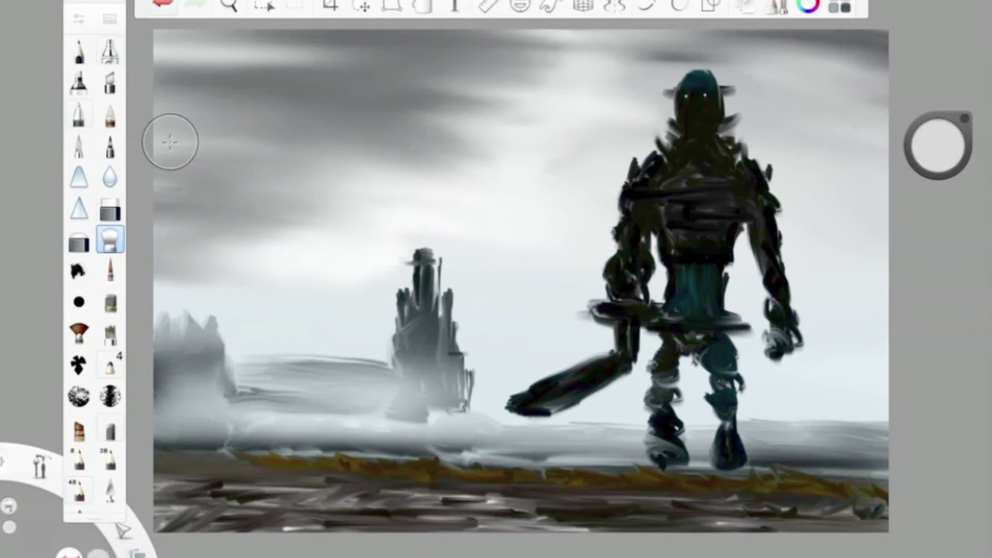
# Step: Reduce the Small Rigger size, paint the figure's hips black, and extend the teal waist up into the lower chest
pyautogui.doubleClick(111, 270)
pyautogui.moveTo(215, 224); pyautogui.dragTo(184, 224)
pyautogui.click(943, 445)
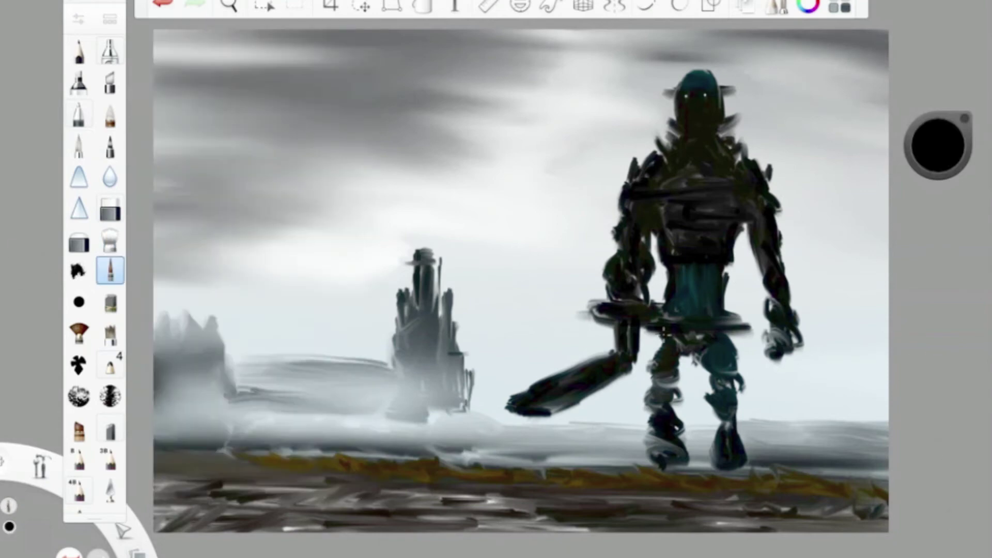
pyautogui.moveTo(664, 329); pyautogui.dragTo(717, 339)
pyautogui.keyDown('alt'); pyautogui.click(695, 256); pyautogui.keyUp('alt')
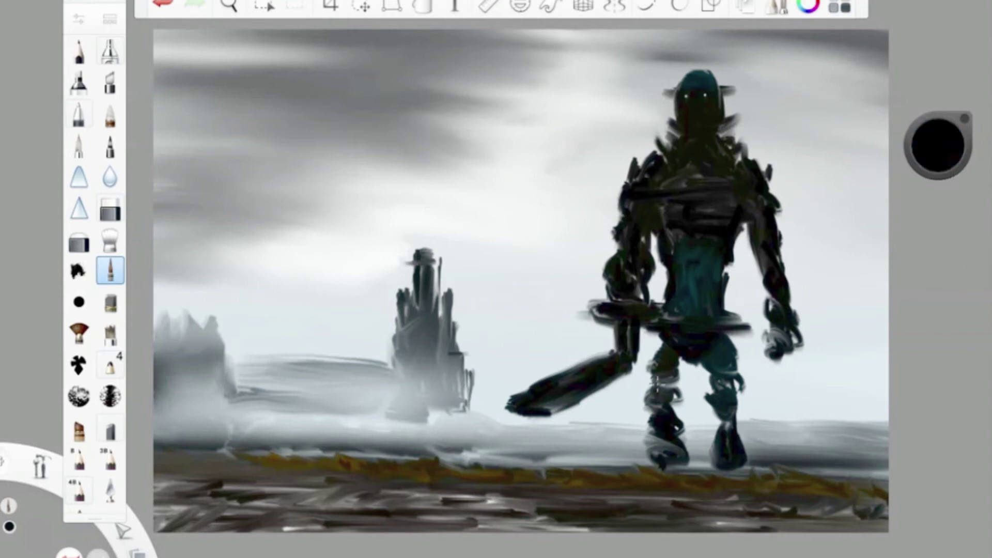
# Step: Shape the thighs, knees and feet into rounded armour-like segments with very dark strokes
pyautogui.moveTo(956, 147); pyautogui.dragTo(955, 171)
pyautogui.moveTo(646, 368); pyautogui.dragTo(679, 396)
pyautogui.moveTo(643, 336)
pyautogui.mouseDown()
pyautogui.moveTo(681, 372)
pyautogui.moveTo(744, 377)
pyautogui.moveTo(757, 417)
pyautogui.moveTo(744, 450)
pyautogui.mouseUp()
pyautogui.moveTo(646, 435); pyautogui.dragTo(686, 471)
# Step: Cover the sword blade, chest and both arms with dark-grey strokes
pyautogui.moveTo(938, 150); pyautogui.dragTo(937, 135)
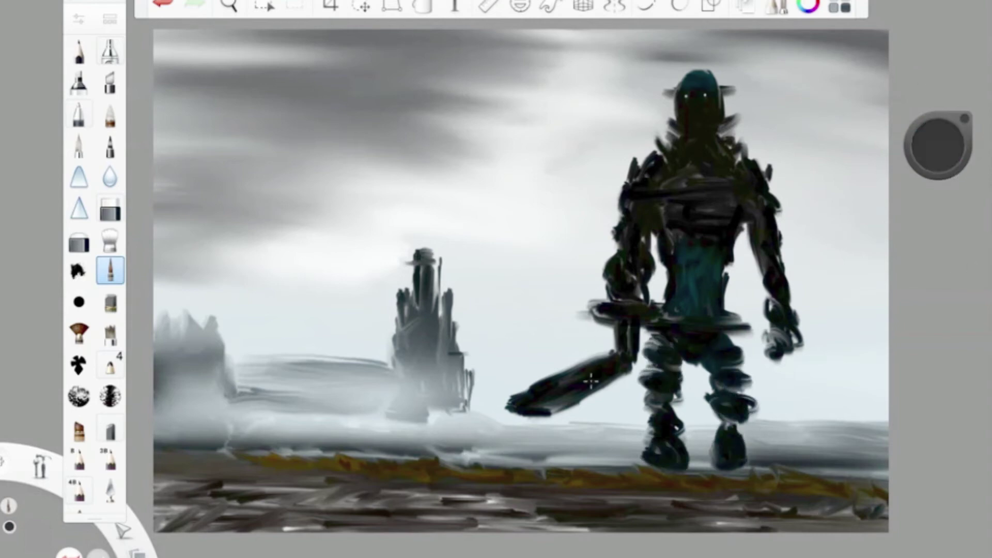
pyautogui.moveTo(516, 408); pyautogui.dragTo(610, 362)
pyautogui.moveTo(548, 398); pyautogui.dragTo(646, 351)
pyautogui.moveTo(674, 248)
pyautogui.mouseDown()
pyautogui.moveTo(739, 228)
pyautogui.moveTo(728, 209)
pyautogui.mouseUp()
pyautogui.moveTo(672, 223); pyautogui.dragTo(733, 170)
pyautogui.moveTo(623, 206)
pyautogui.mouseDown()
pyautogui.moveTo(623, 292)
pyautogui.moveTo(646, 267)
pyautogui.mouseUp()
pyautogui.moveTo(748, 164); pyautogui.dragTo(769, 253)
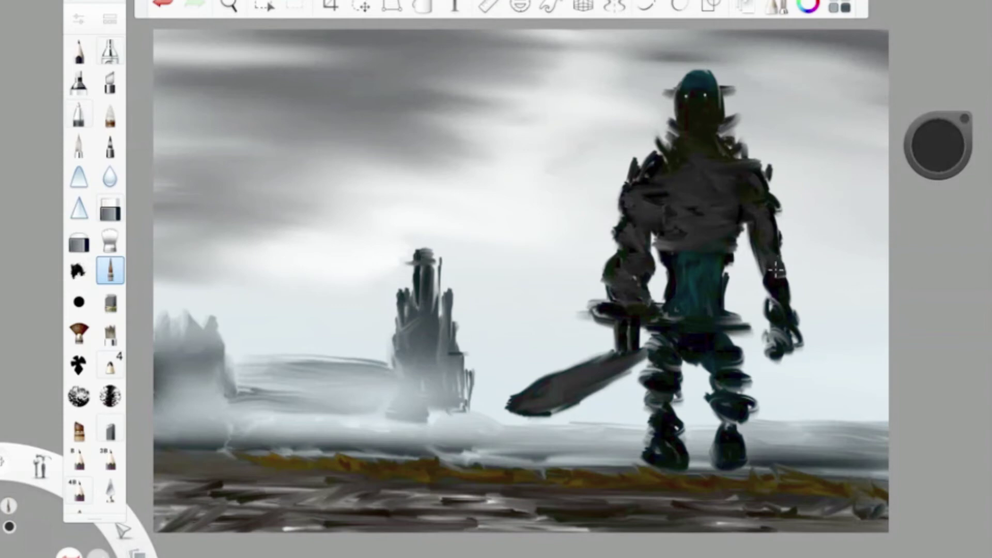
# Step: Define the empty-handed arm in black, thickening the forearm and adding a slanted spike across the elbow
pyautogui.moveTo(938, 145); pyautogui.dragTo(938, 176)
pyautogui.click(78, 19)
pyautogui.click(924, 282)
pyautogui.moveTo(775, 235); pyautogui.dragTo(794, 321)
pyautogui.moveTo(785, 279); pyautogui.dragTo(789, 212)
pyautogui.moveTo(745, 242); pyautogui.dragTo(802, 212)
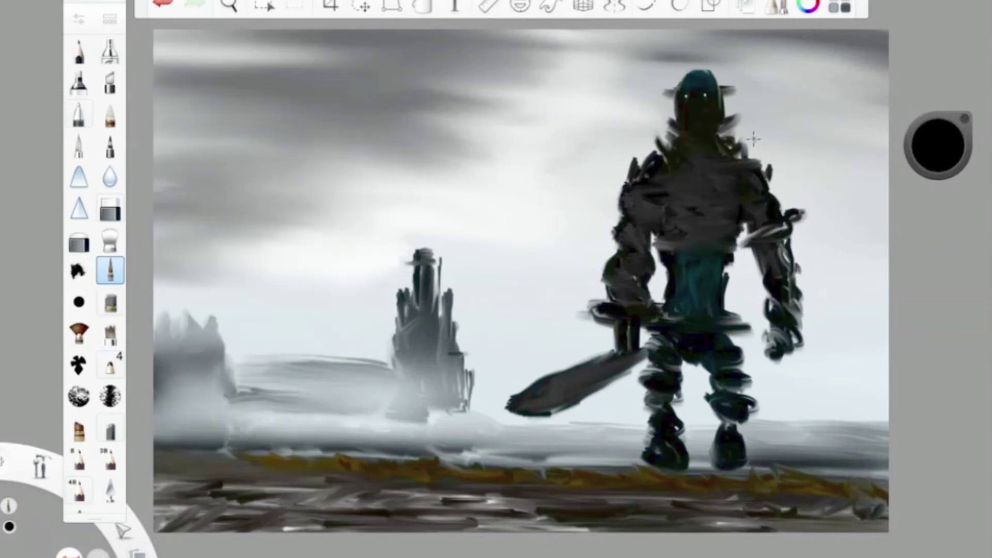
# Step: Paint long black collar spikes, black stripes across the chest, and a wide flat hat brim
pyautogui.moveTo(661, 155); pyautogui.dragTo(636, 132)
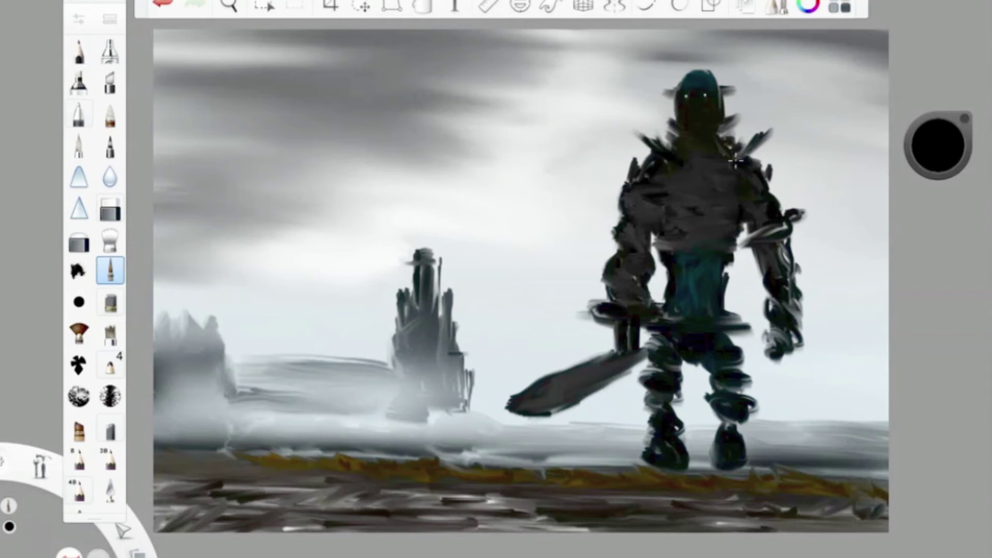
pyautogui.moveTo(720, 227); pyautogui.dragTo(705, 173)
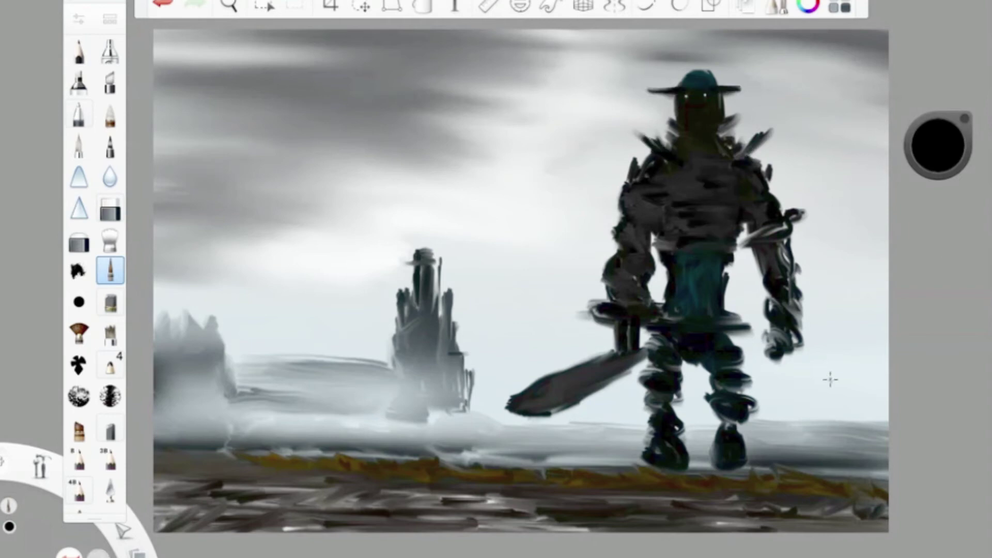
# Step: Darken the ground beneath and around the figure's feet with black shadow strokes
pyautogui.moveTo(606, 482); pyautogui.dragTo(496, 504)
pyautogui.moveTo(785, 467); pyautogui.dragTo(722, 465)
pyautogui.moveTo(826, 504); pyautogui.dragTo(707, 512)
pyautogui.moveTo(682, 476); pyautogui.dragTo(501, 503)
pyautogui.click(937, 144)
pyautogui.click(937, 150)
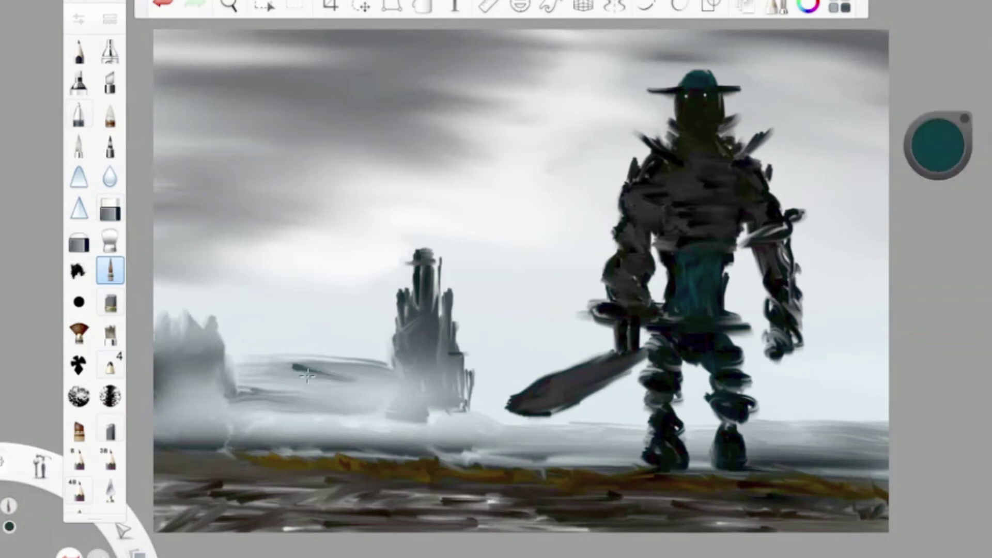
pyautogui.hotkey('ctrl', 'z')
# Step: Tint the distant hills pale blue and add muted brown strokes to the left cliff and the shoreline below it
pyautogui.keyDown('alt'); pyautogui.click(310, 383); pyautogui.keyUp('alt')
pyautogui.moveTo(355, 368)
pyautogui.mouseDown()
pyautogui.moveTo(264, 370)
pyautogui.moveTo(298, 382)
pyautogui.mouseUp()
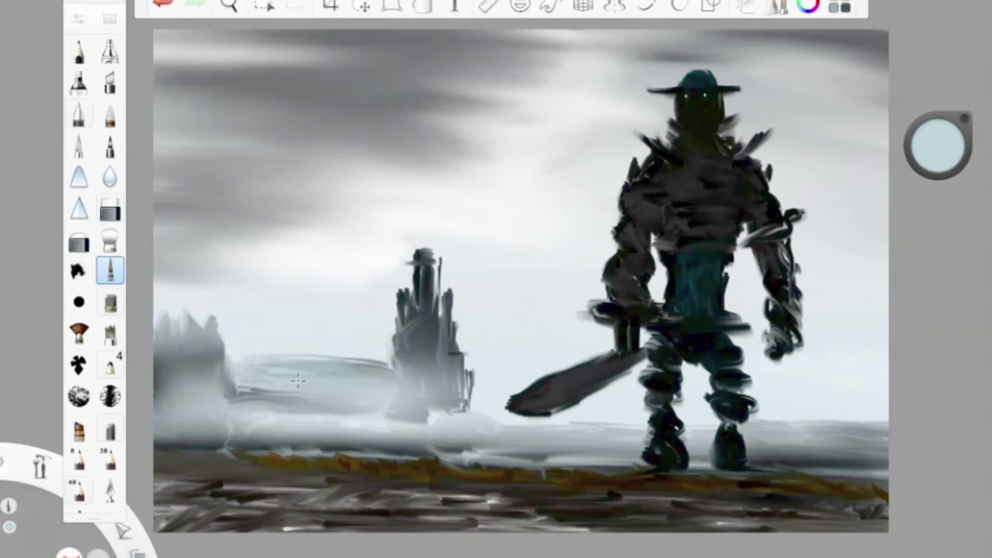
pyautogui.click(938, 145)
pyautogui.click(78, 19)
pyautogui.moveTo(201, 323); pyautogui.dragTo(197, 409)
pyautogui.moveTo(310, 421); pyautogui.dragTo(160, 413)
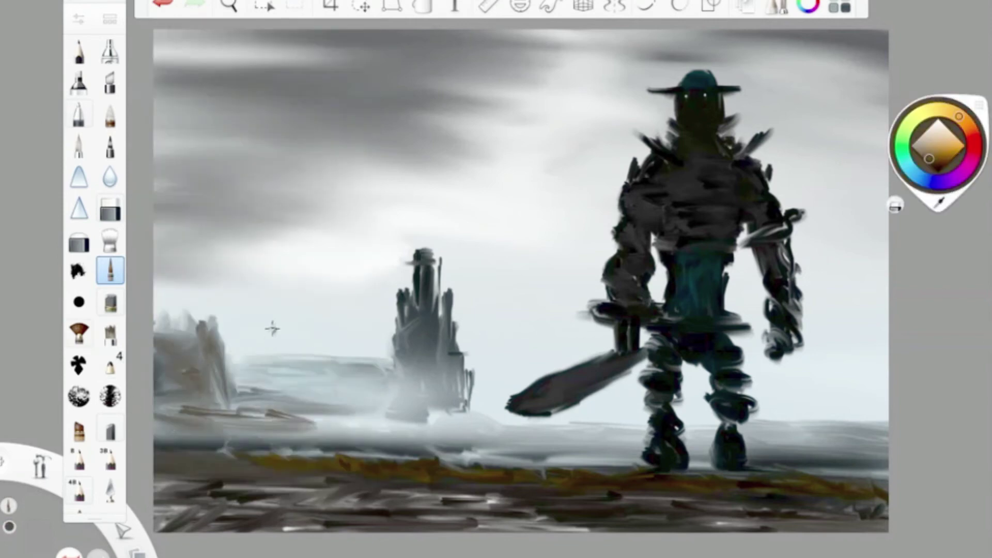
# Step: Darken the tip and lower edge of the sword blade with black strokes
pyautogui.click(938, 173)
pyautogui.moveTo(511, 403)
pyautogui.mouseDown()
pyautogui.moveTo(643, 357)
pyautogui.moveTo(542, 413)
pyautogui.mouseUp()
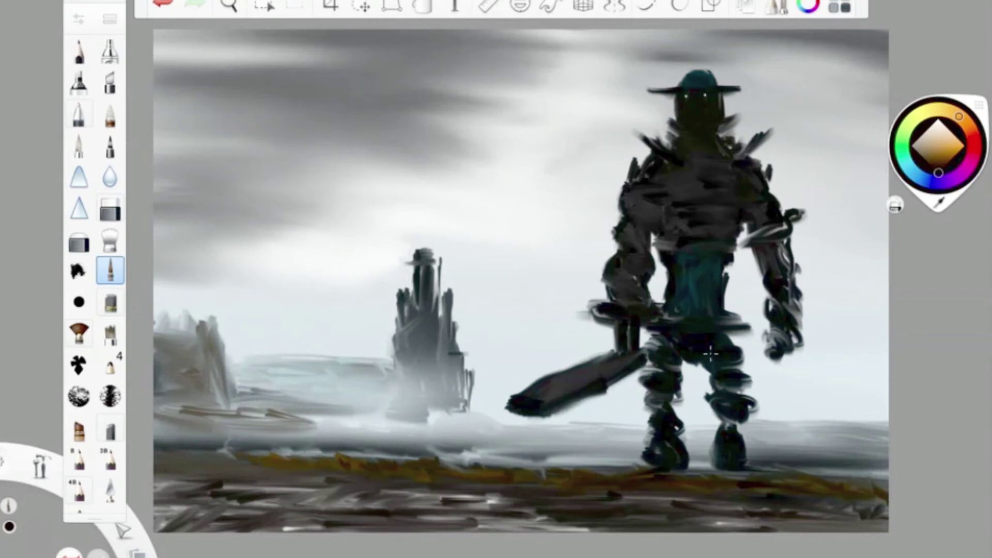
# Step: Airbrush soft black shading over and around the warrior's head, torso and arms
pyautogui.click(110, 50)
pyautogui.click(110, 51)
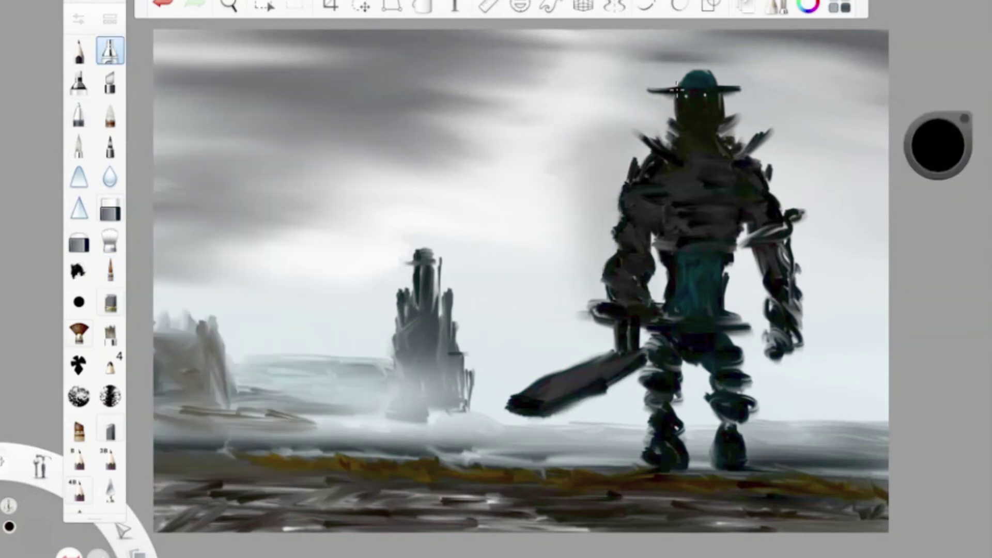
pyautogui.moveTo(667, 57)
pyautogui.mouseDown()
pyautogui.moveTo(739, 119)
pyautogui.moveTo(701, 180)
pyautogui.mouseUp()
pyautogui.moveTo(938, 144); pyautogui.dragTo(191, 336)
# Step: Give the warrior a faint pale face glow with two white eye dots, and soften the hat's crown
pyautogui.click(79, 19)
pyautogui.click(686, 98)
pyautogui.click(690, 97)
pyautogui.click(705, 97)
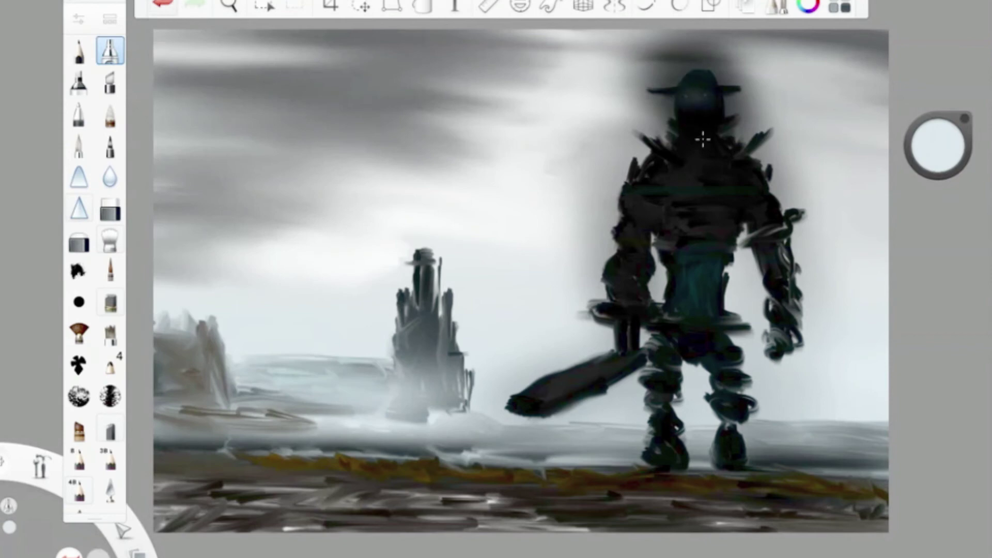
pyautogui.click(109, 270)
pyautogui.click(79, 144)
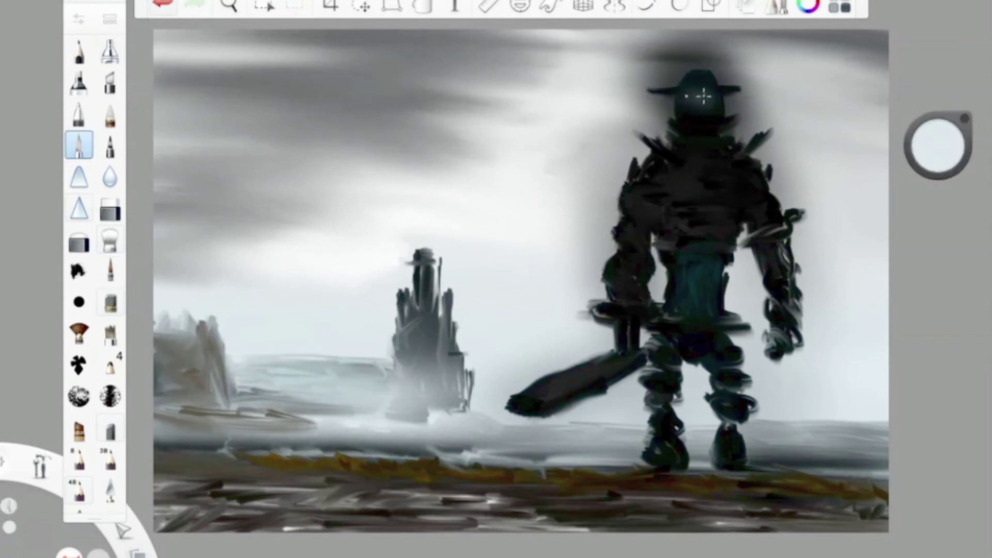
pyautogui.keyDown('alt'); pyautogui.click(679, 77); pyautogui.keyUp('alt')
pyautogui.press('e')
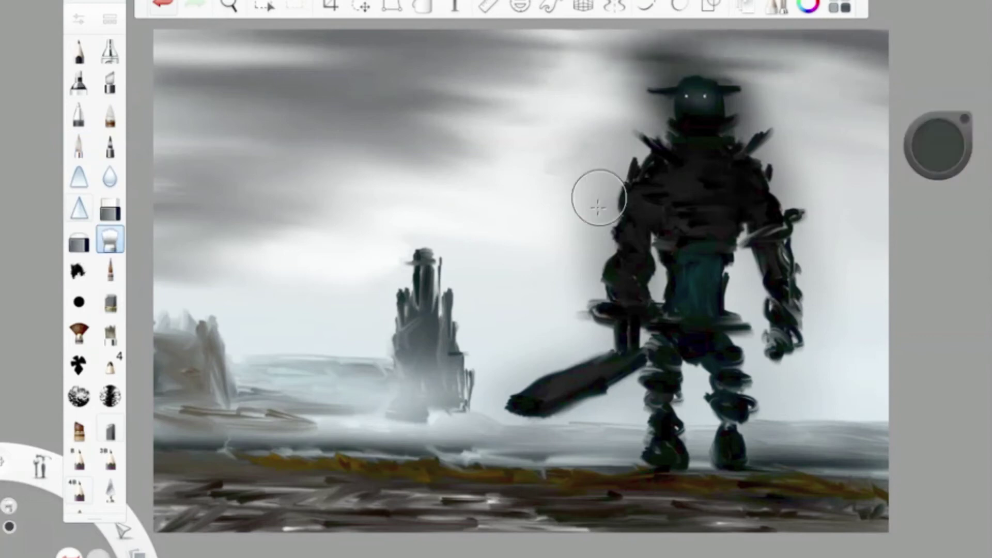
# Step: Airbrush black haze at 10% flow over the warrior's upper body and the sky around it
pyautogui.click(110, 50)
pyautogui.moveTo(938, 131); pyautogui.dragTo(938, 160)
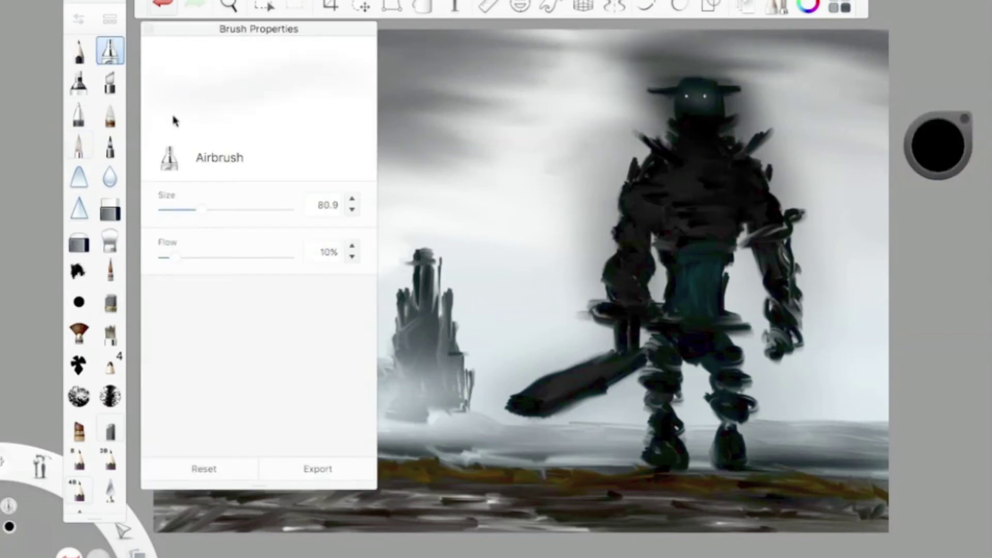
pyautogui.moveTo(778, 316)
pyautogui.mouseDown()
pyautogui.moveTo(361, 155)
pyautogui.moveTo(568, 258)
pyautogui.mouseUp()
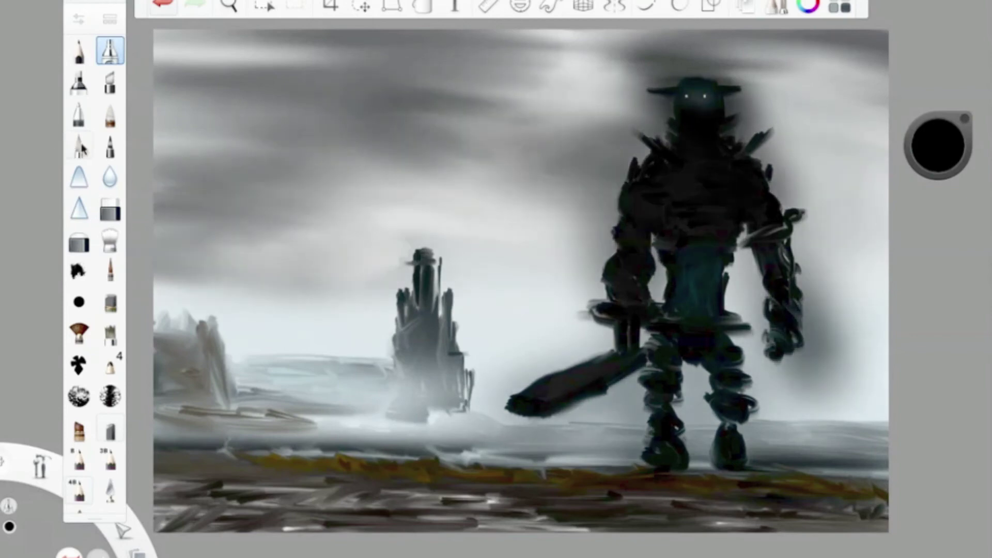
# Step: Airbrush pale grey mist over the warrior's lower legs and the shoreline behind them
pyautogui.moveTo(938, 155); pyautogui.dragTo(938, 119)
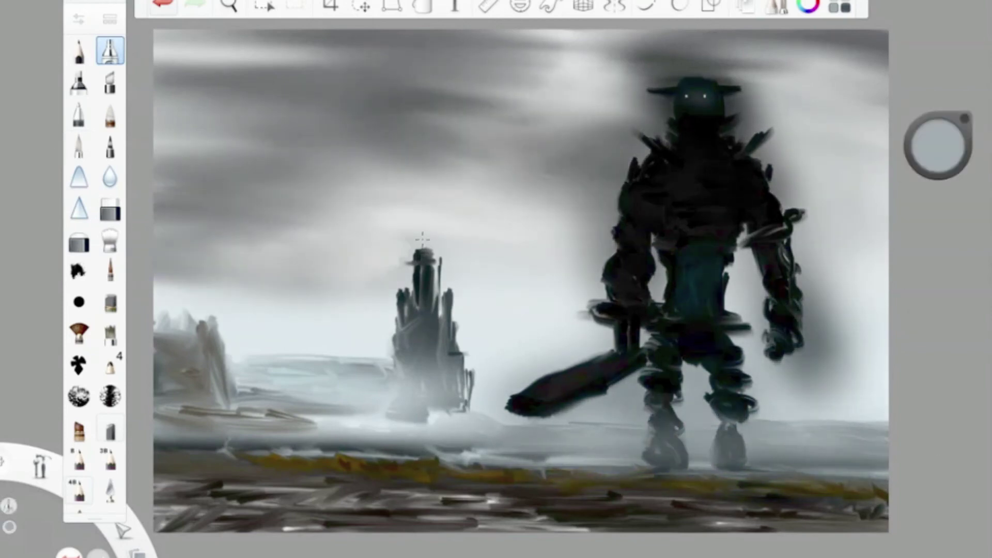
pyautogui.click(79, 19)
pyautogui.moveTo(548, 393); pyautogui.dragTo(868, 445)
pyautogui.moveTo(724, 378); pyautogui.dragTo(791, 333)
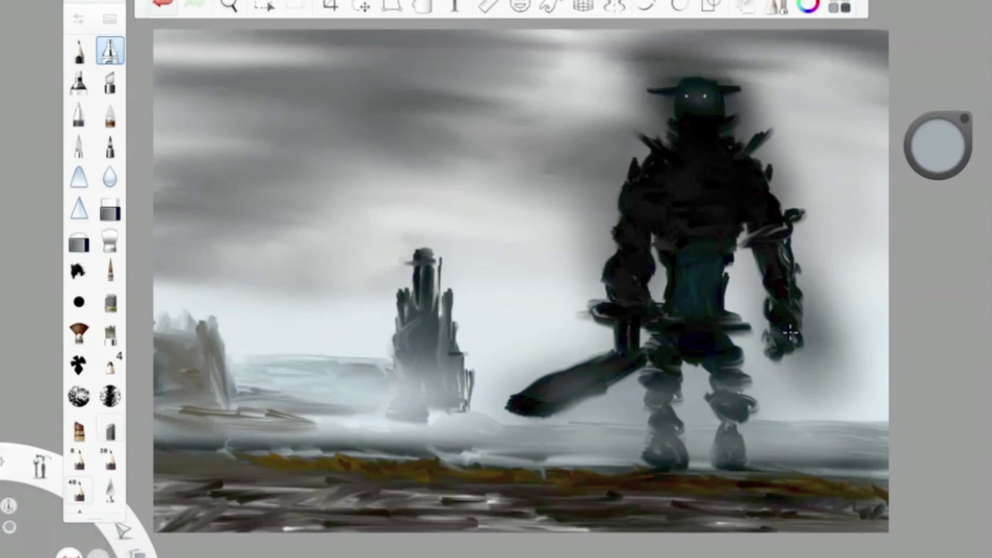
# Step: Draw two pale vertical straight lines down the sky with the Small Rigger at size 6.6 and blend their lower ends
pyautogui.click(709, 7)
pyautogui.click(938, 144)
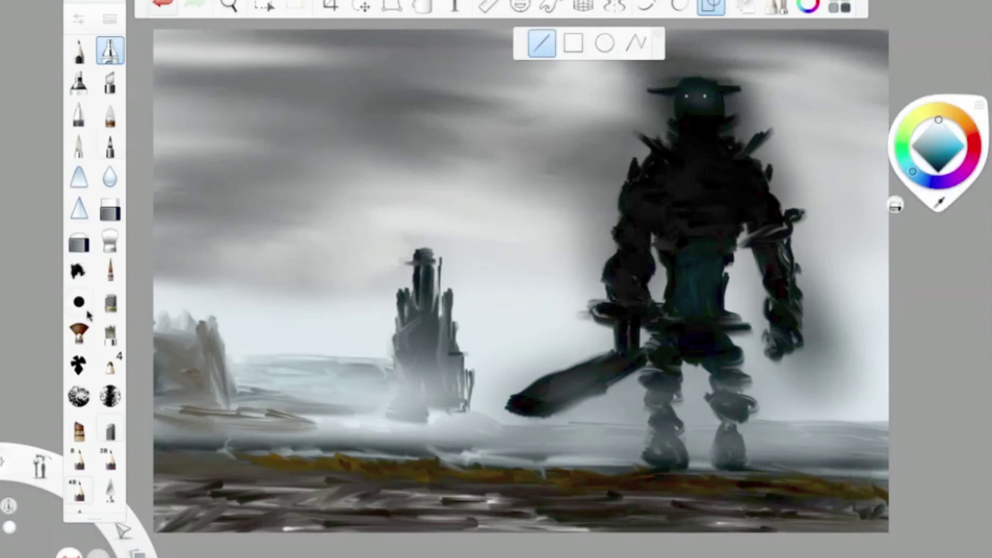
pyautogui.doubleClick(110, 270)
pyautogui.moveTo(178, 234); pyautogui.dragTo(172, 234)
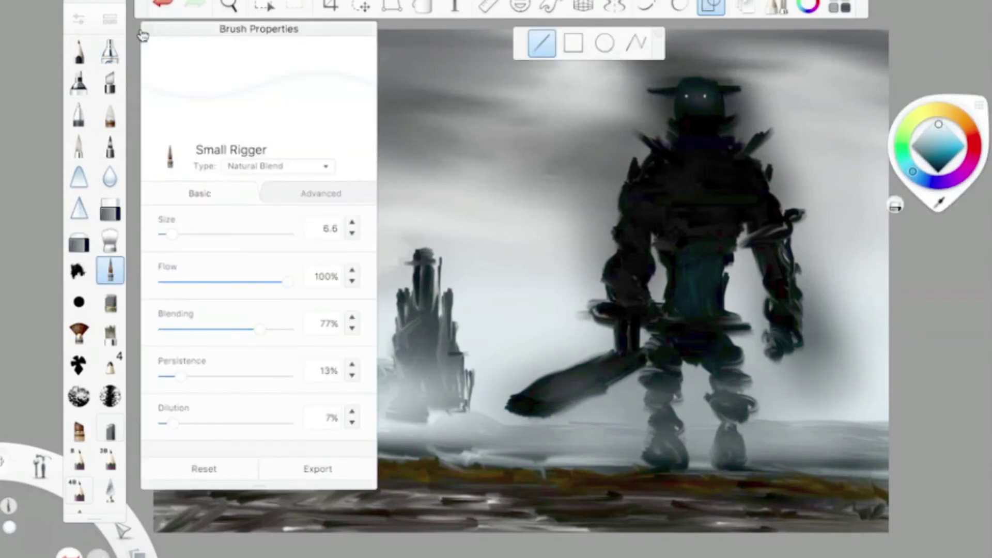
pyautogui.moveTo(517, 52); pyautogui.dragTo(611, 43)
pyautogui.hotkey('ctrl', 'z')
pyautogui.moveTo(517, 388); pyautogui.dragTo(491, 413)
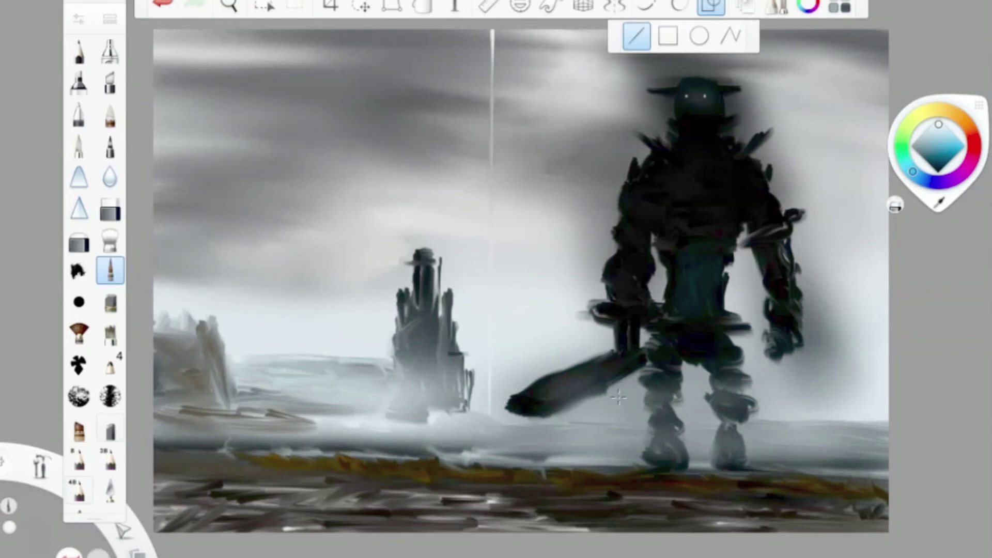
pyautogui.moveTo(251, 33); pyautogui.dragTo(251, 349)
pyautogui.click(711, 7)
pyautogui.doubleClick(110, 239)
pyautogui.click(247, 333)
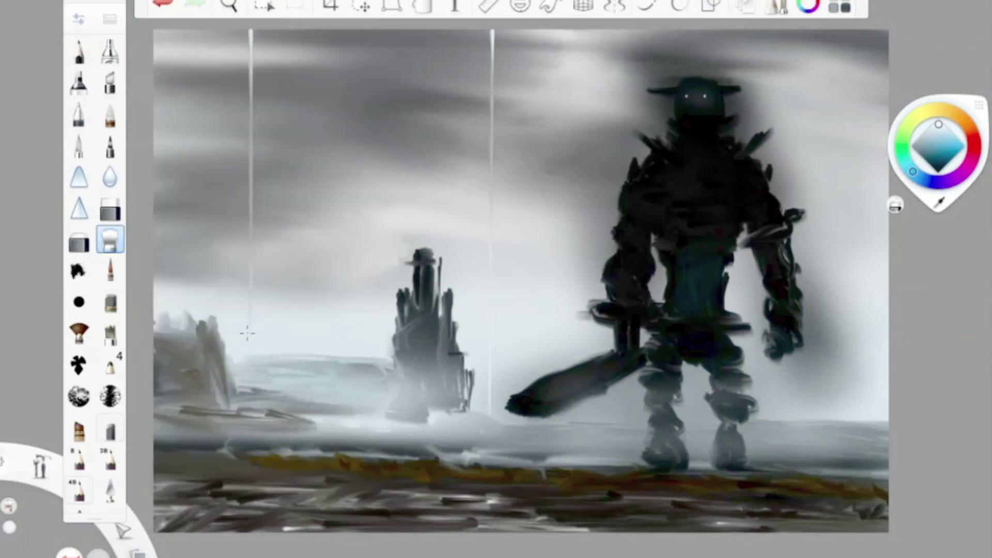
# Step: Reshape the hat's crown and brim in black and tint the face with dark blue-teal strokes
pyautogui.click(938, 173)
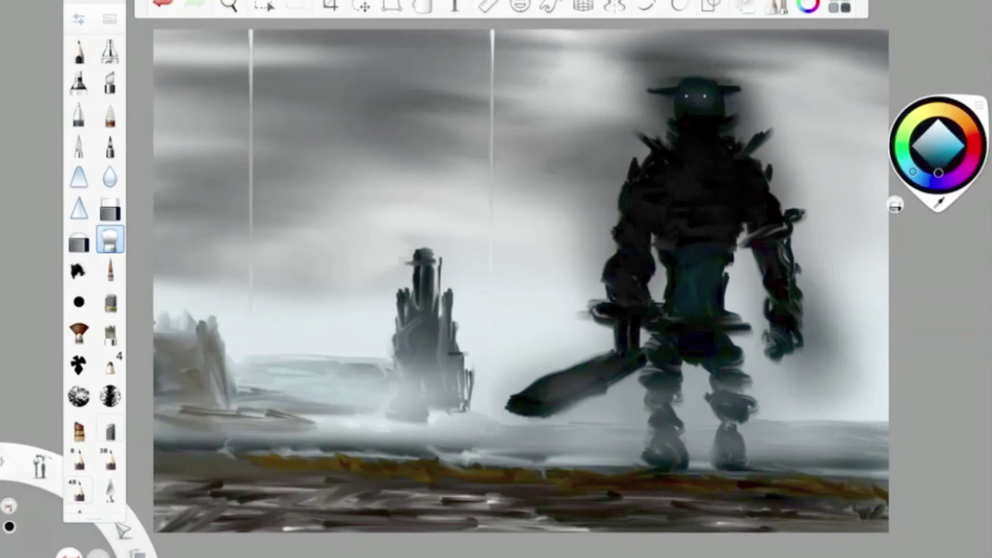
pyautogui.click(110, 271)
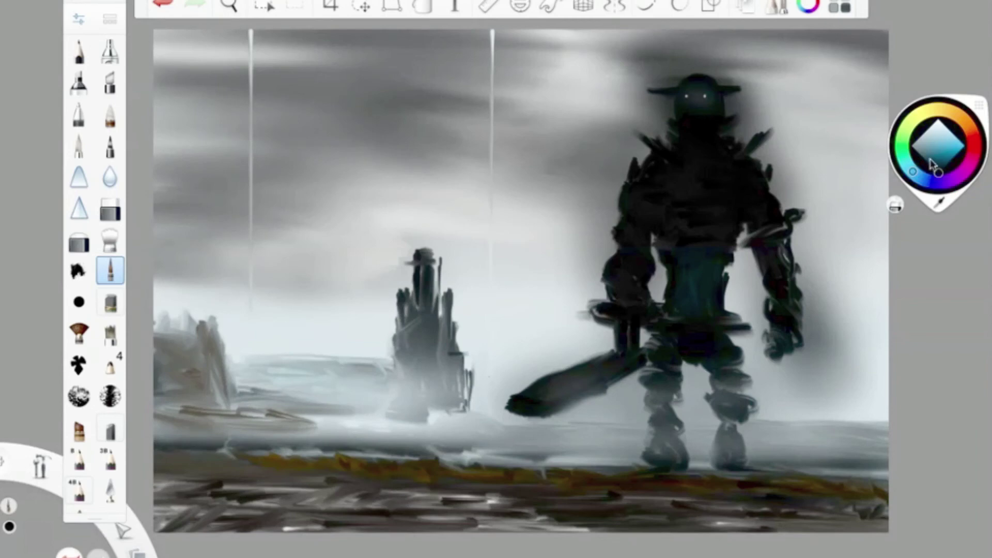
pyautogui.click(944, 144)
pyautogui.moveTo(954, 148); pyautogui.dragTo(689, 94)
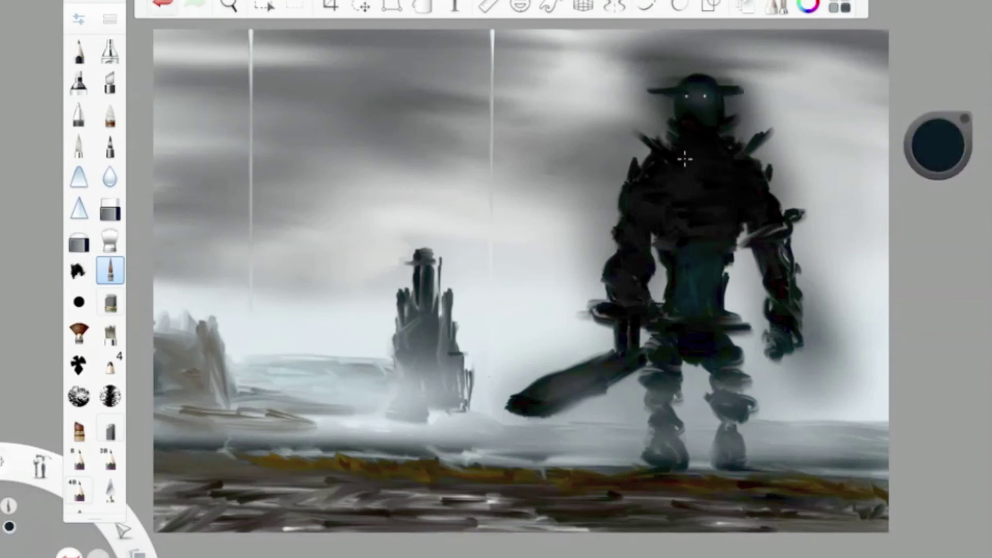
# Step: Repaint the warrior's chest and sword arm with broad dark grey strokes at 13% luminance
pyautogui.moveTo(938, 147); pyautogui.dragTo(935, 201)
pyautogui.click(79, 19)
pyautogui.click(715, 232)
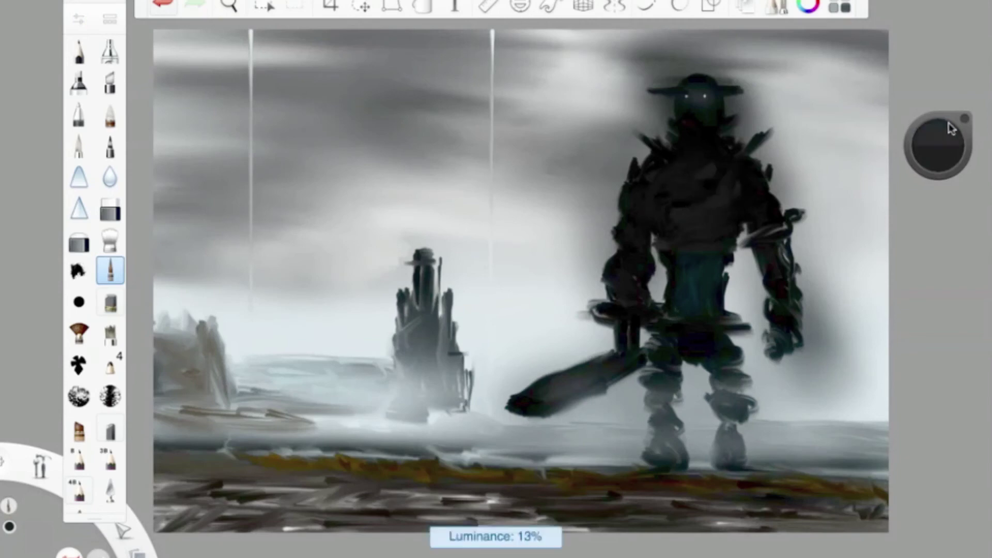
pyautogui.moveTo(641, 201); pyautogui.dragTo(631, 264)
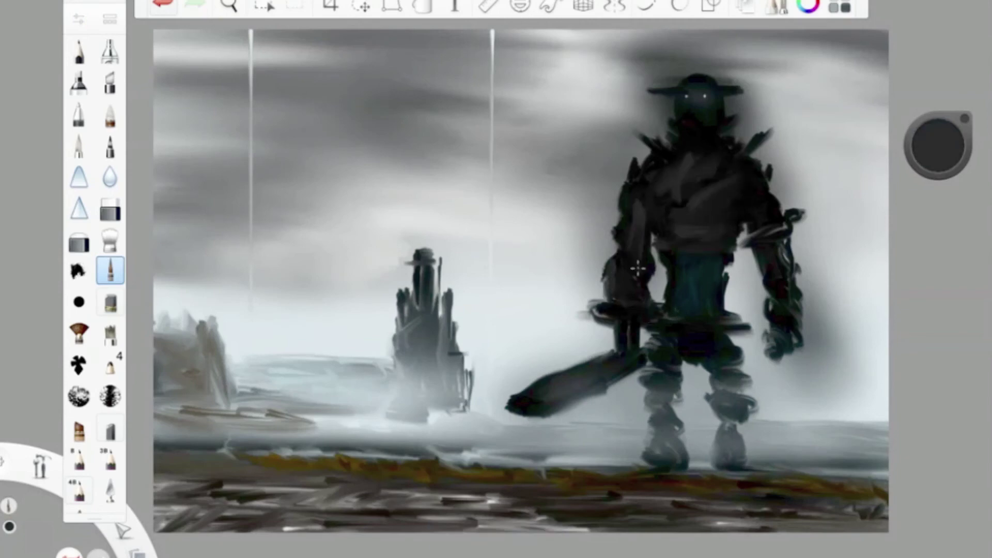
# Step: Paint dark grey over the sword's crossguard and blade, the warrior's neck, and the free arm and hand
pyautogui.moveTo(583, 313); pyautogui.dragTo(666, 312)
pyautogui.moveTo(602, 361); pyautogui.dragTo(541, 396)
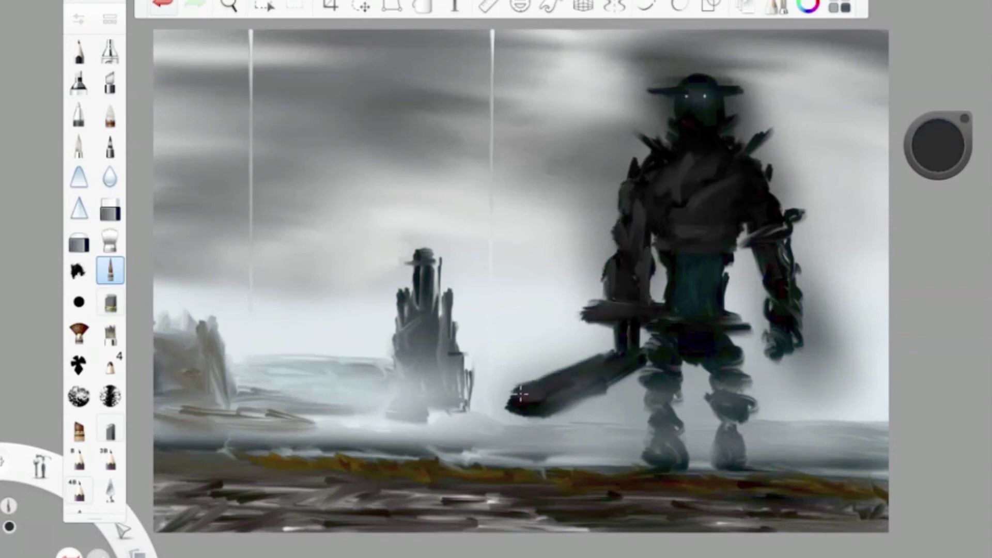
pyautogui.moveTo(696, 188); pyautogui.dragTo(718, 124)
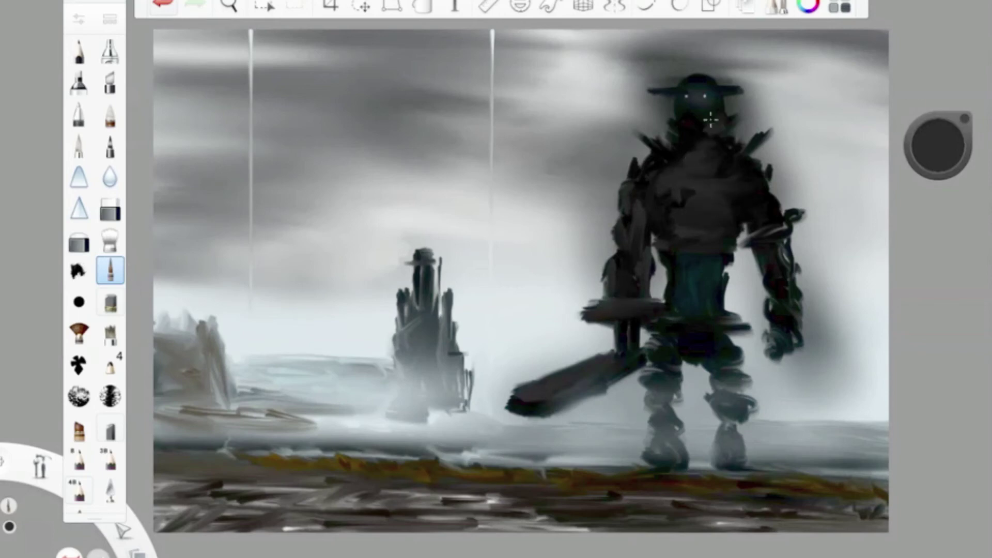
pyautogui.moveTo(764, 171); pyautogui.dragTo(774, 250)
pyautogui.moveTo(789, 293); pyautogui.dragTo(759, 356)
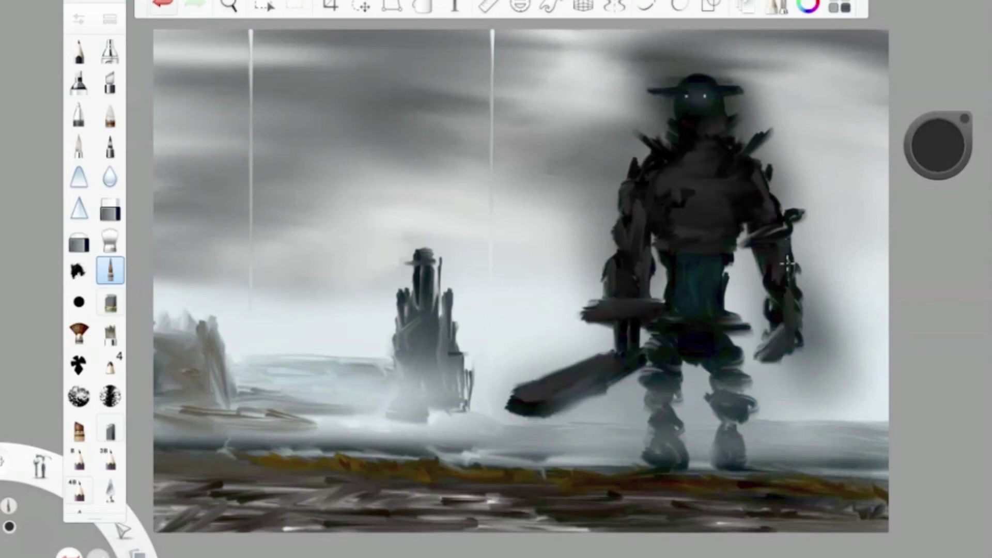
# Step: Smudge the distant tower, the left cliff and the shoreline into the surrounding mist
pyautogui.click(109, 243)
pyautogui.moveTo(462, 383); pyautogui.dragTo(429, 414)
pyautogui.moveTo(305, 424)
pyautogui.mouseDown()
pyautogui.moveTo(197, 331)
pyautogui.moveTo(283, 434)
pyautogui.moveTo(445, 418)
pyautogui.moveTo(416, 313)
pyautogui.moveTo(449, 297)
pyautogui.mouseUp()
# Step: Paint a tiny black figure holding a sword on the left foreground ground, facing the giant
pyautogui.click(109, 269)
pyautogui.click(268, 552)
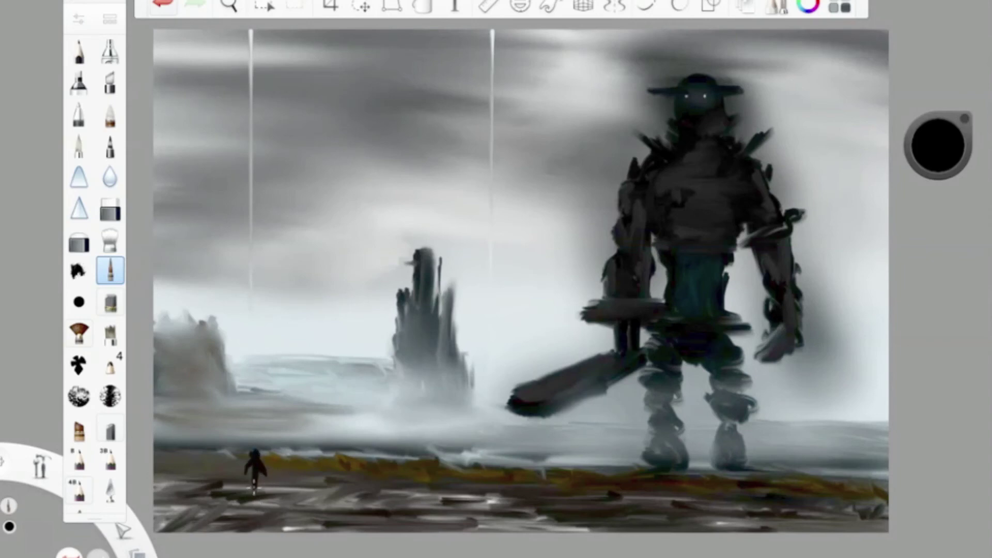
pyautogui.press('e')
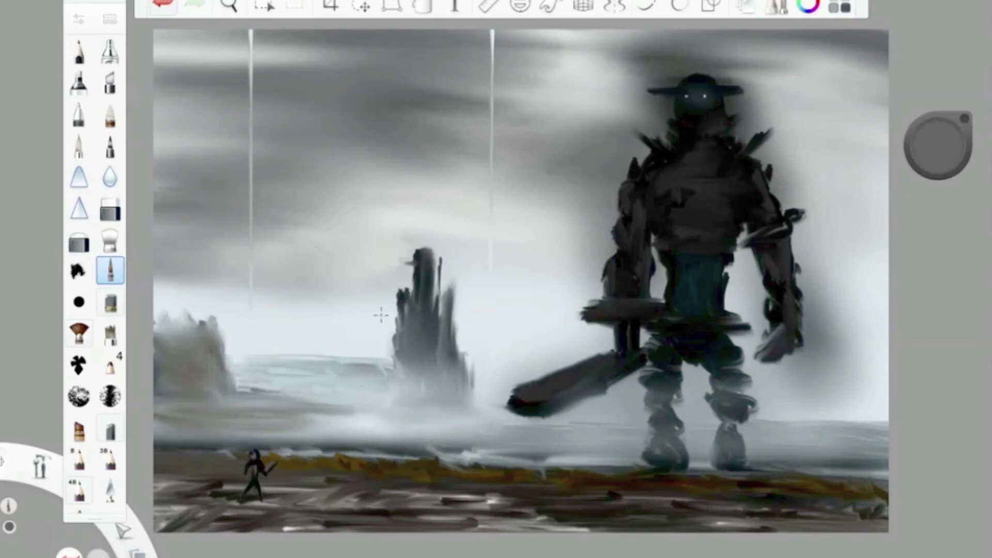
# Step: Add black and grey armour plates to the giant's sword forearm and black outlines to the free hand
pyautogui.press('e')
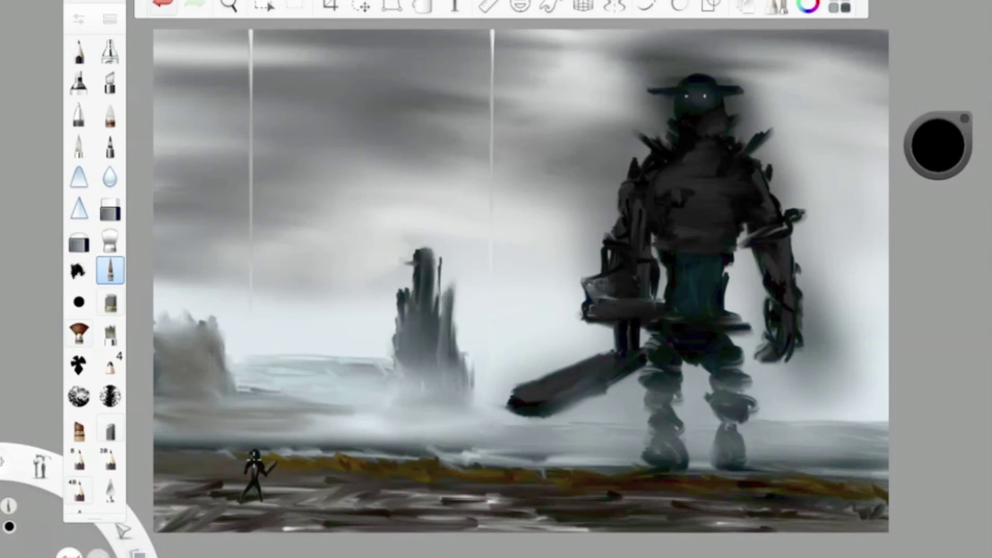
pyautogui.click(79, 19)
pyautogui.click(79, 19)
pyautogui.hotkey('ctrl', 'z')
# Step: Paint long horizontal black, brown and grey strokes across the right and centre of the foreground ground
pyautogui.moveTo(424, 517); pyautogui.dragTo(868, 511)
pyautogui.moveTo(486, 516)
pyautogui.mouseDown()
pyautogui.moveTo(853, 517)
pyautogui.moveTo(570, 537)
pyautogui.mouseUp()
pyautogui.moveTo(938, 129); pyautogui.dragTo(938, 171)
pyautogui.moveTo(424, 517); pyautogui.dragTo(873, 514)
pyautogui.moveTo(393, 519); pyautogui.dragTo(543, 514)
pyautogui.moveTo(914, 153); pyautogui.dragTo(929, 111)
pyautogui.click(79, 20)
pyautogui.click(79, 19)
pyautogui.moveTo(874, 516); pyautogui.dragTo(342, 513)
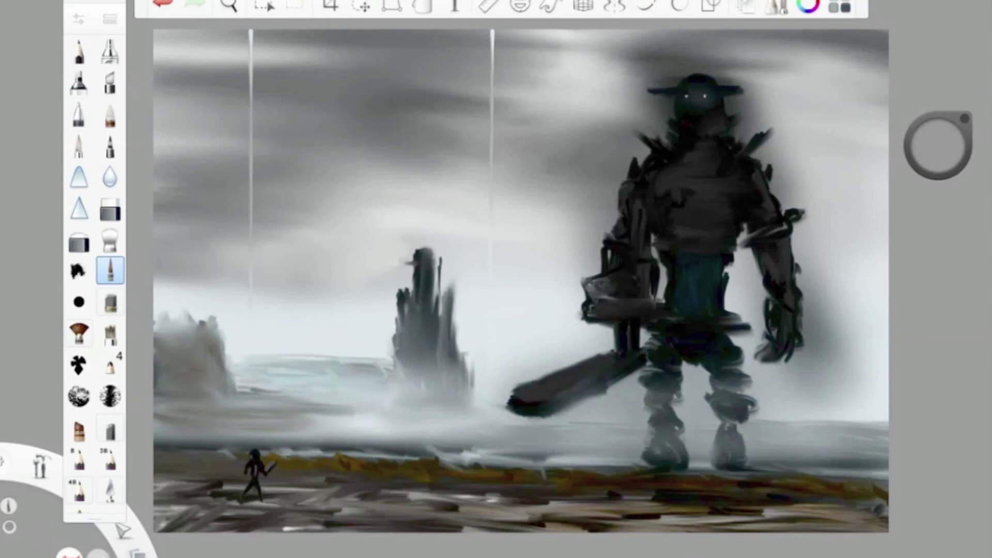
# Step: Darken the left foreground with dark brown strokes and extend the ochre ridge behind the small figure
pyautogui.moveTo(938, 139); pyautogui.dragTo(938, 160)
pyautogui.moveTo(279, 509); pyautogui.dragTo(155, 506)
pyautogui.moveTo(938, 155); pyautogui.dragTo(938, 147)
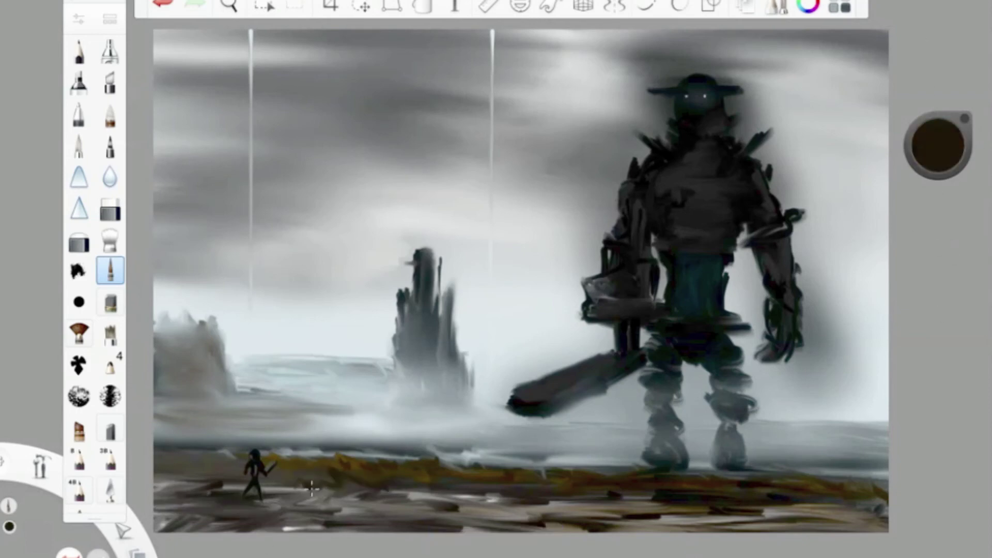
pyautogui.moveTo(938, 155); pyautogui.dragTo(938, 129)
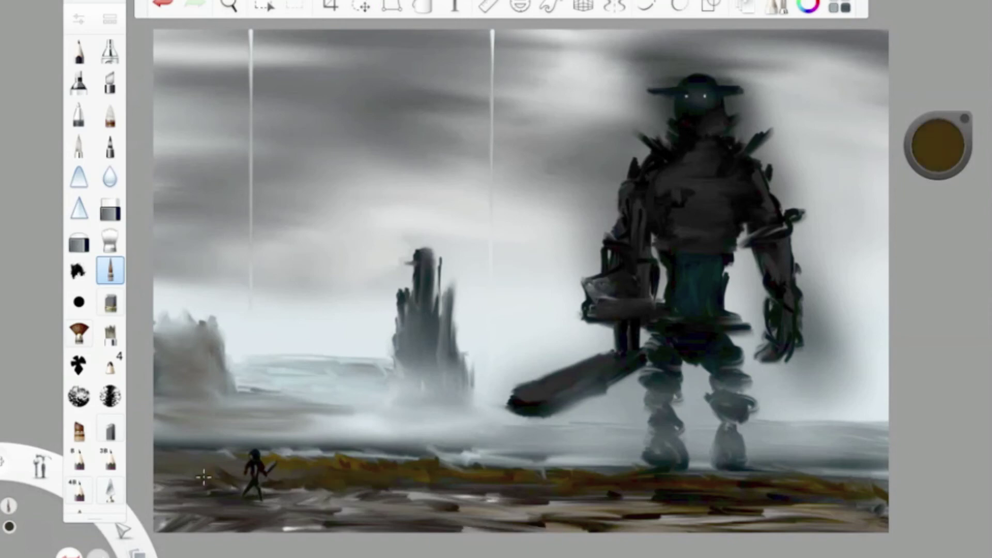
# Step: Brush near-white highlights into the upper clouds and blend them into the grey sky
pyautogui.click(939, 147)
pyautogui.click(930, 139)
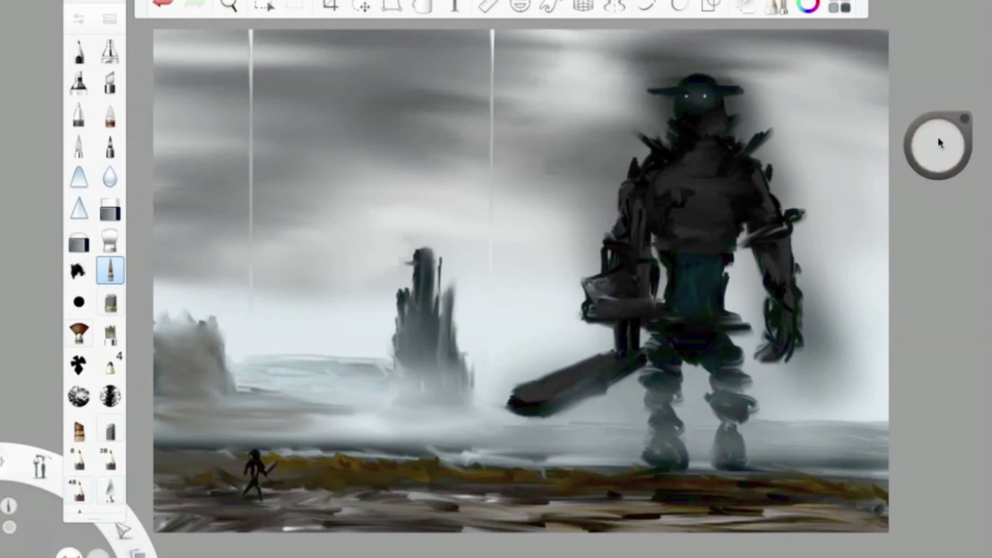
pyautogui.doubleClick(110, 270)
pyautogui.click(148, 30)
pyautogui.moveTo(321, 57); pyautogui.dragTo(486, 49)
pyautogui.click(158, 7)
pyautogui.click(110, 240)
pyautogui.click(110, 239)
pyautogui.click(399, 74)
pyautogui.moveTo(331, 57)
pyautogui.mouseDown()
pyautogui.moveTo(399, 67)
pyautogui.moveTo(445, 109)
pyautogui.moveTo(454, 56)
pyautogui.moveTo(496, 77)
pyautogui.moveTo(339, 34)
pyautogui.mouseUp()
# Step: Paint black armour bands across the giant's chest, jagged spikes on both shoulders, and dark strokes on the lower face
pyautogui.moveTo(938, 145); pyautogui.dragTo(897, 317)
pyautogui.click(110, 271)
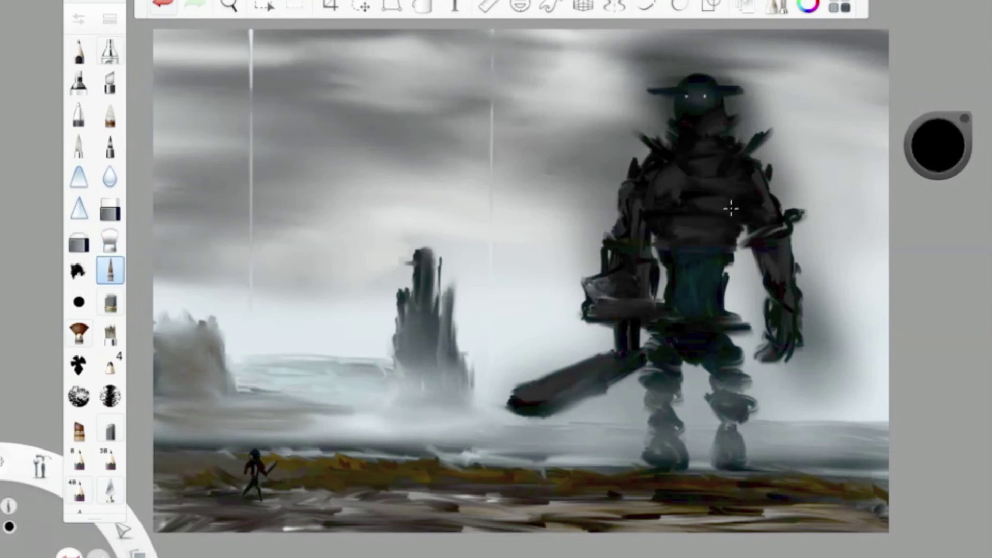
pyautogui.moveTo(618, 181); pyautogui.dragTo(628, 215)
pyautogui.moveTo(772, 153)
pyautogui.mouseDown()
pyautogui.moveTo(772, 197)
pyautogui.moveTo(798, 230)
pyautogui.mouseUp()
pyautogui.moveTo(781, 197); pyautogui.dragTo(812, 238)
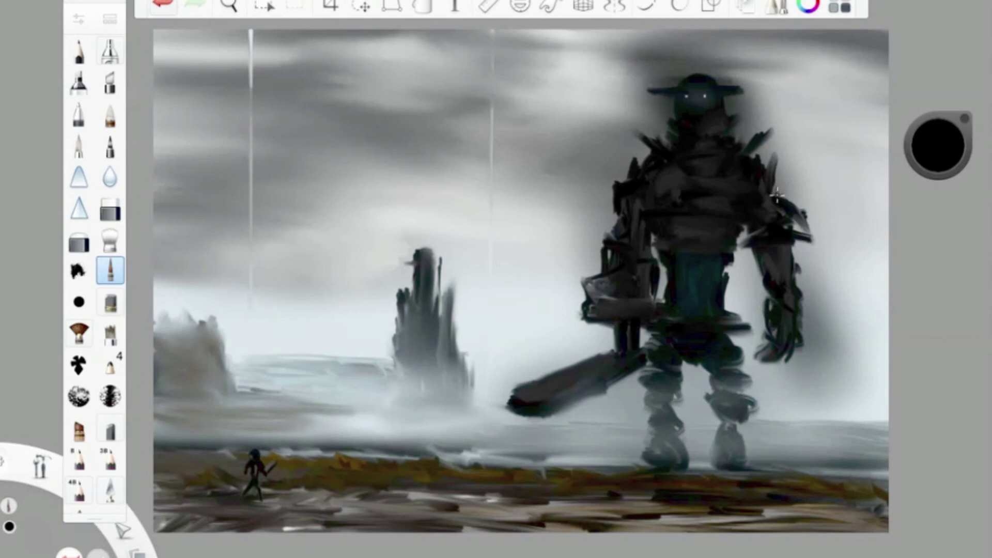
pyautogui.moveTo(930, 112); pyautogui.dragTo(687, 119)
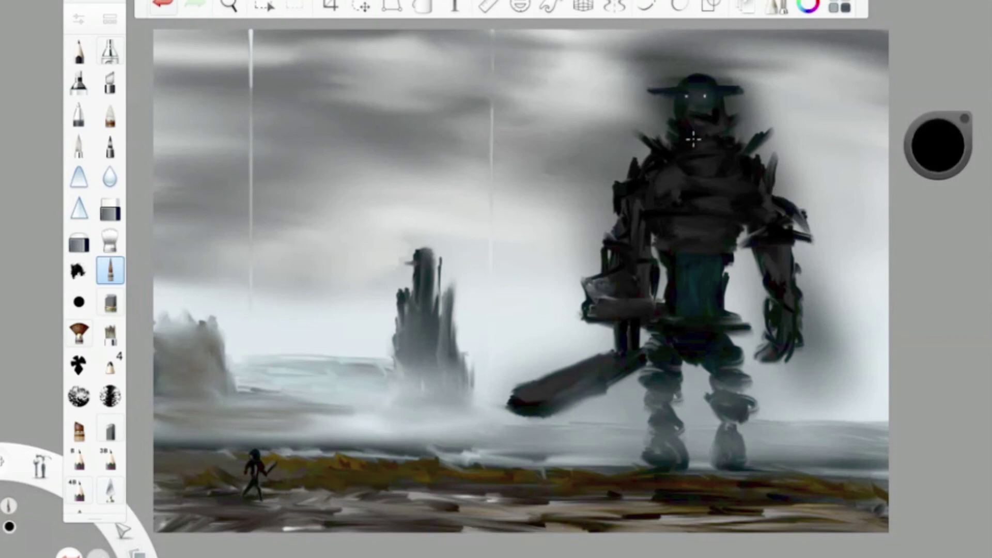
# Step: Paint dark teal strokes over the giant's hips, legs and feet
pyautogui.moveTo(919, 145); pyautogui.dragTo(680, 357)
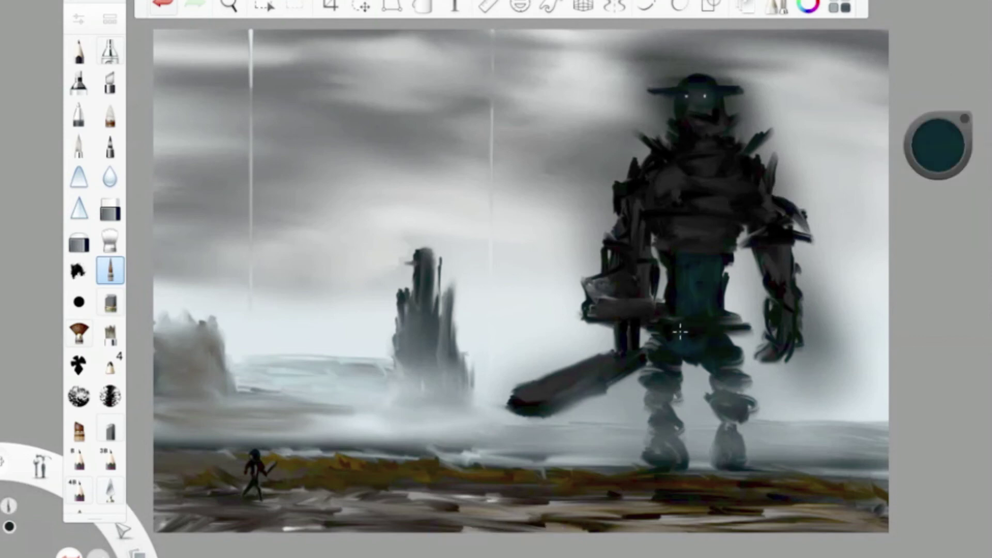
pyautogui.moveTo(726, 429); pyautogui.dragTo(695, 462)
pyautogui.moveTo(723, 382); pyautogui.dragTo(726, 458)
pyautogui.moveTo(653, 414); pyautogui.dragTo(674, 459)
pyautogui.moveTo(646, 387); pyautogui.dragTo(660, 407)
# Step: Deepen the giant's shins and feet with very dark blue strokes
pyautogui.moveTo(962, 147); pyautogui.dragTo(667, 444)
pyautogui.moveTo(666, 434); pyautogui.dragTo(682, 465)
pyautogui.moveTo(661, 382); pyautogui.dragTo(672, 462)
pyautogui.moveTo(739, 372); pyautogui.dragTo(723, 453)
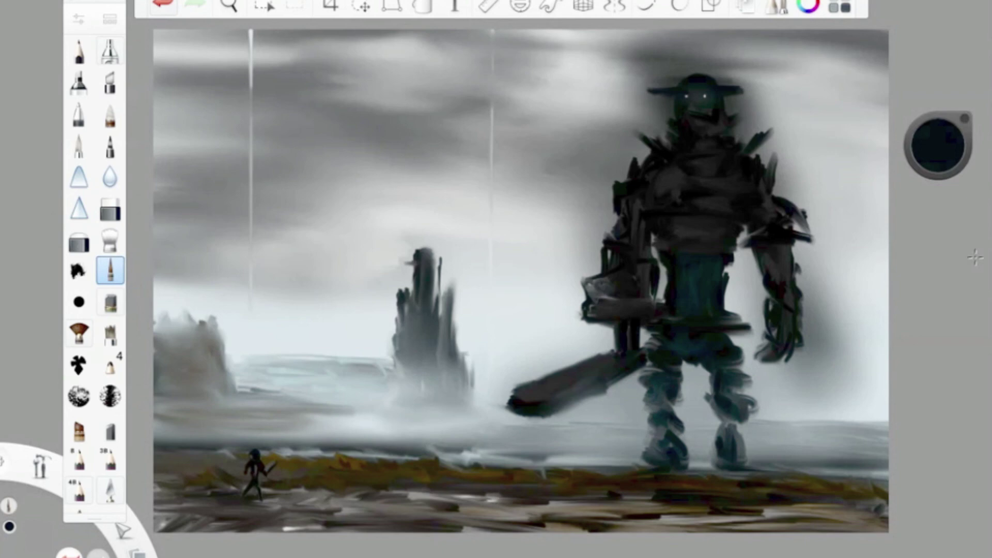
# Step: Paint dark green vegetation strokes along the top of the left cliff
pyautogui.moveTo(938, 145); pyautogui.dragTo(937, 155)
pyautogui.moveTo(189, 309); pyautogui.dragTo(186, 315)
pyautogui.moveTo(938, 145); pyautogui.dragTo(938, 155)
pyautogui.moveTo(171, 306)
pyautogui.mouseDown()
pyautogui.moveTo(207, 323)
pyautogui.moveTo(194, 328)
pyautogui.moveTo(158, 300)
pyautogui.mouseUp()
pyautogui.moveTo(170, 317)
pyautogui.mouseDown()
pyautogui.moveTo(189, 311)
pyautogui.moveTo(154, 325)
pyautogui.moveTo(207, 320)
pyautogui.mouseUp()
pyautogui.click(77, 247)
pyautogui.click(110, 269)
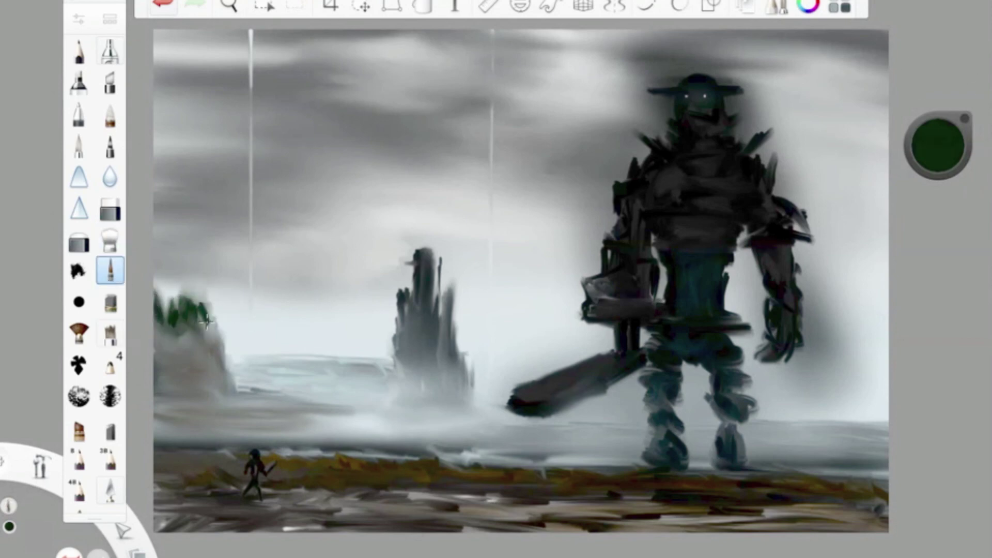
# Step: Add ochre strokes over the left cliff face and along the shoreline toward the tower
pyautogui.click(938, 145)
pyautogui.click(945, 155)
pyautogui.moveTo(160, 372)
pyautogui.mouseDown()
pyautogui.moveTo(207, 336)
pyautogui.moveTo(212, 406)
pyautogui.mouseUp()
pyautogui.moveTo(292, 418); pyautogui.dragTo(226, 421)
pyautogui.moveTo(299, 398)
pyautogui.mouseDown()
pyautogui.moveTo(356, 411)
pyautogui.moveTo(214, 399)
pyautogui.moveTo(356, 411)
pyautogui.moveTo(445, 439)
pyautogui.mouseUp()
# Step: Darken the giant's thighs, knees and feet with black strokes
pyautogui.click(79, 19)
pyautogui.click(78, 19)
pyautogui.moveTo(728, 362)
pyautogui.mouseDown()
pyautogui.moveTo(723, 387)
pyautogui.moveTo(672, 450)
pyautogui.moveTo(656, 399)
pyautogui.moveTo(669, 381)
pyautogui.mouseUp()
# Step: Airbrush black smoky haze around the giant's head, arms and legs, into the nearby sky and along the sword
pyautogui.click(110, 50)
pyautogui.moveTo(537, 88)
pyautogui.mouseDown()
pyautogui.moveTo(620, 129)
pyautogui.moveTo(801, 93)
pyautogui.moveTo(869, 289)
pyautogui.moveTo(853, 362)
pyautogui.mouseUp()
pyautogui.moveTo(594, 186); pyautogui.dragTo(534, 225)
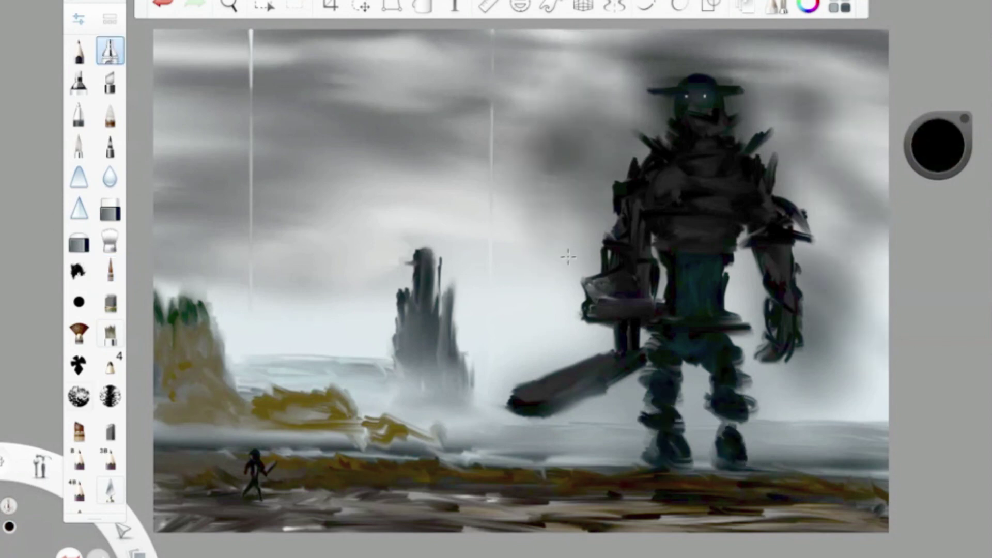
pyautogui.moveTo(687, 78)
pyautogui.mouseDown()
pyautogui.moveTo(775, 52)
pyautogui.moveTo(636, 114)
pyautogui.moveTo(726, 99)
pyautogui.moveTo(852, 290)
pyautogui.moveTo(873, 413)
pyautogui.mouseUp()
pyautogui.moveTo(594, 207)
pyautogui.mouseDown()
pyautogui.moveTo(504, 317)
pyautogui.moveTo(543, 41)
pyautogui.mouseUp()
pyautogui.moveTo(744, 382)
pyautogui.mouseDown()
pyautogui.moveTo(758, 439)
pyautogui.moveTo(636, 393)
pyautogui.moveTo(666, 357)
pyautogui.moveTo(791, 305)
pyautogui.moveTo(744, 238)
pyautogui.mouseUp()
pyautogui.moveTo(496, 408)
pyautogui.mouseDown()
pyautogui.moveTo(577, 386)
pyautogui.moveTo(465, 413)
pyautogui.mouseUp()
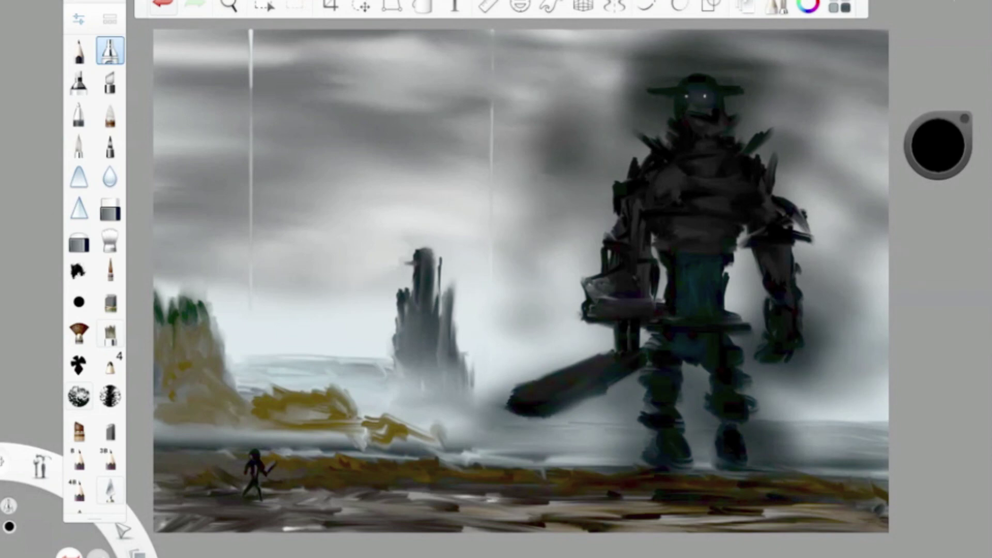
# Step: Paint black spiky strokes around the giant's neck and both shoulders with a fine paintbrush
pyautogui.doubleClick(111, 270)
pyautogui.moveTo(183, 237); pyautogui.dragTo(172, 237)
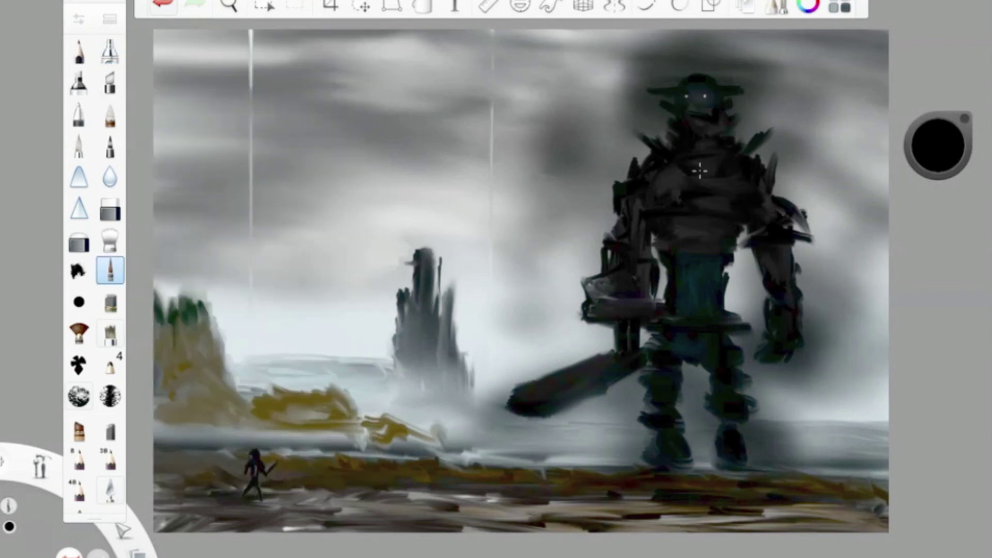
pyautogui.moveTo(654, 129); pyautogui.dragTo(719, 146)
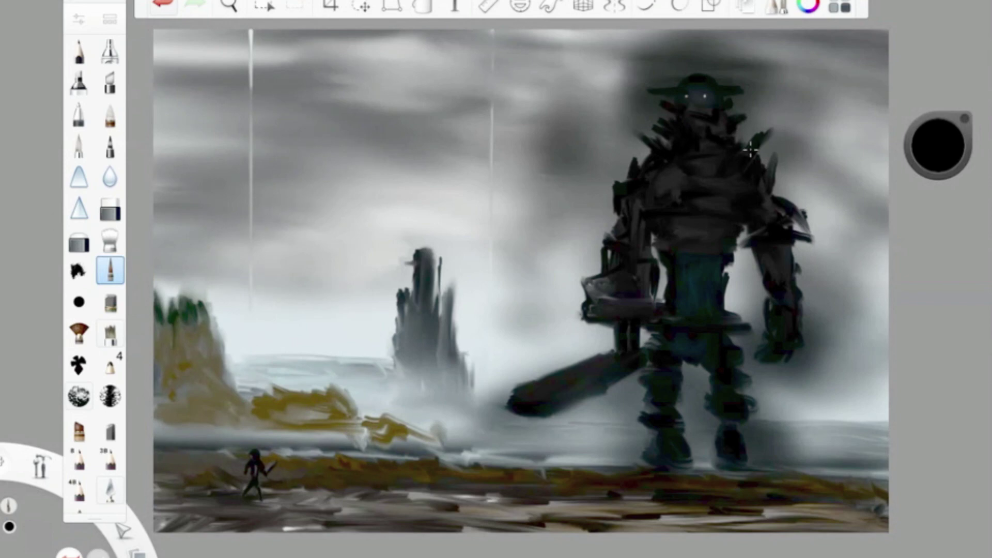
pyautogui.moveTo(781, 153)
pyautogui.mouseDown()
pyautogui.moveTo(750, 167)
pyautogui.moveTo(754, 199)
pyautogui.mouseUp()
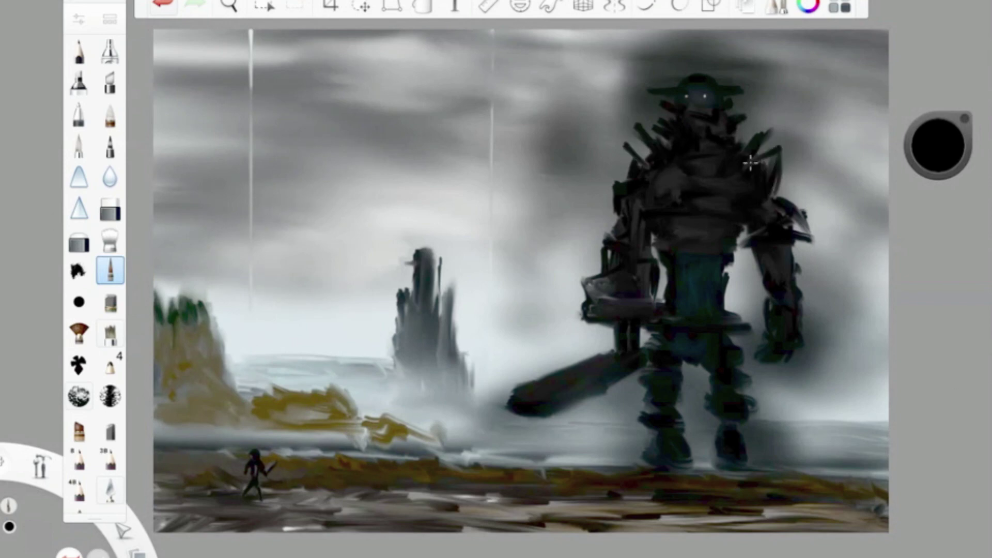
# Step: Add dark grey highlight strokes to the giant's shoulder spikes, chest and arms
pyautogui.keyDown('alt'); pyautogui.click(755, 176); pyautogui.keyUp('alt')
pyautogui.moveTo(765, 158); pyautogui.dragTo(744, 196)
pyautogui.moveTo(640, 181)
pyautogui.mouseDown()
pyautogui.moveTo(615, 165)
pyautogui.moveTo(656, 181)
pyautogui.mouseUp()
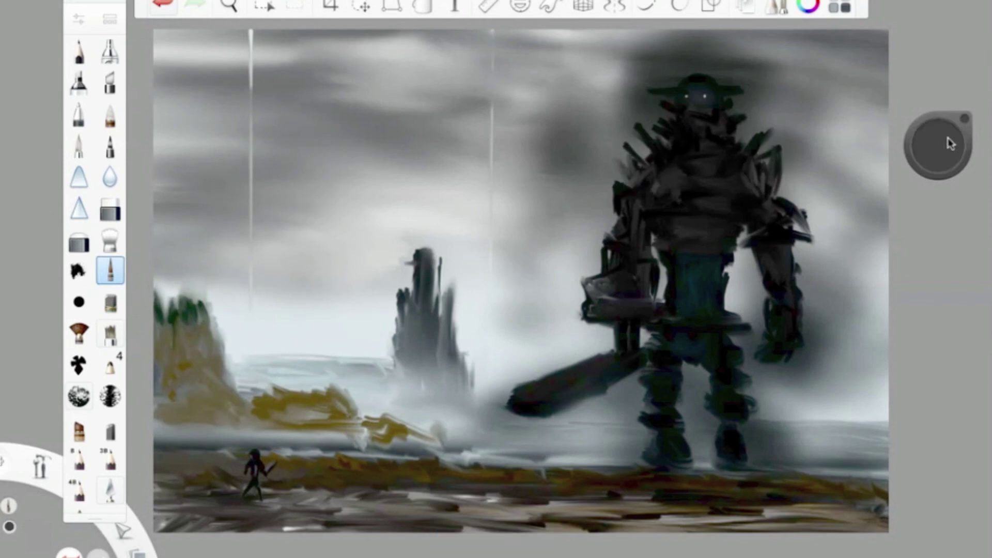
pyautogui.moveTo(947, 139); pyautogui.dragTo(948, 155)
pyautogui.moveTo(636, 186); pyautogui.dragTo(666, 179)
pyautogui.moveTo(972, 150); pyautogui.dragTo(966, 140)
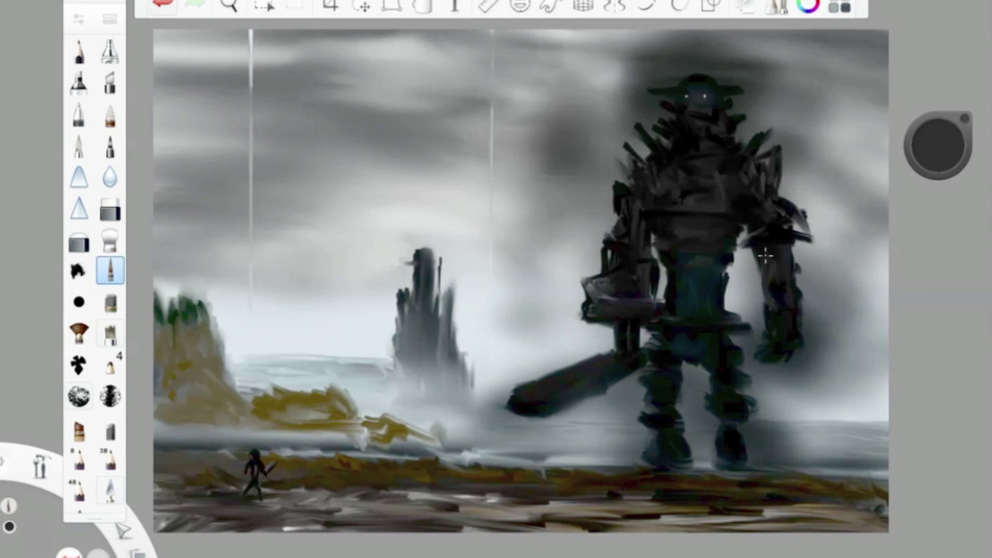
# Step: Repaint the tiny swordsman on the foreground shore slightly larger with near-black strokes
pyautogui.moveTo(938, 142); pyautogui.dragTo(938, 155)
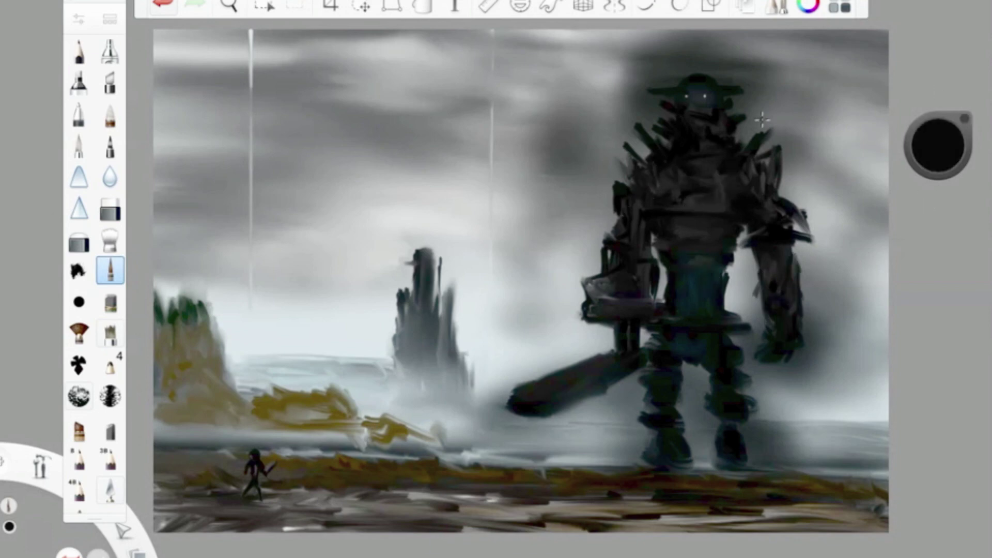
pyautogui.click(79, 20)
pyautogui.click(247, 483)
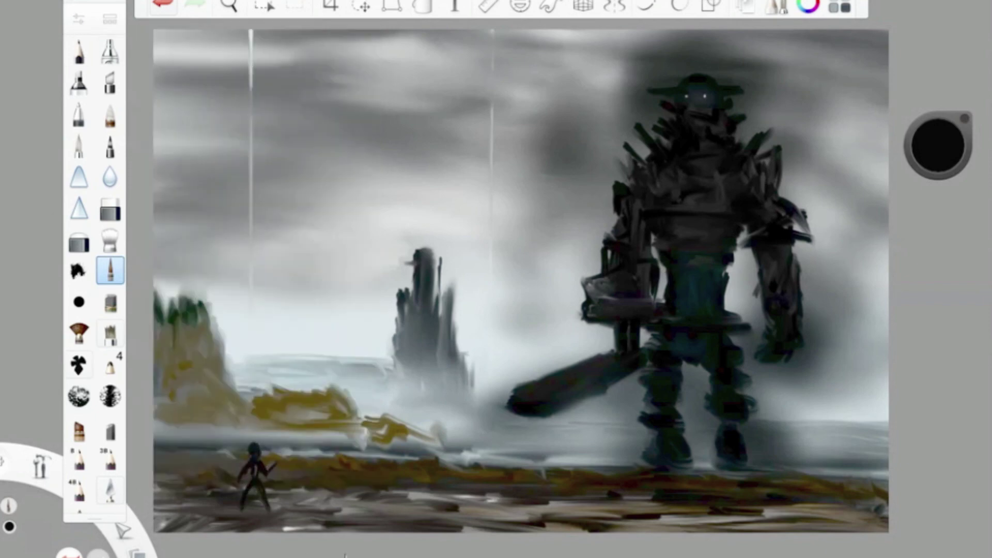
# Step: Sign the painting with white pencil initials over the water beside the giant's feet
pyautogui.click(943, 168)
pyautogui.moveTo(943, 165); pyautogui.dragTo(938, 124)
pyautogui.click(79, 21)
pyautogui.click(78, 50)
pyautogui.moveTo(797, 432); pyautogui.dragTo(846, 418)
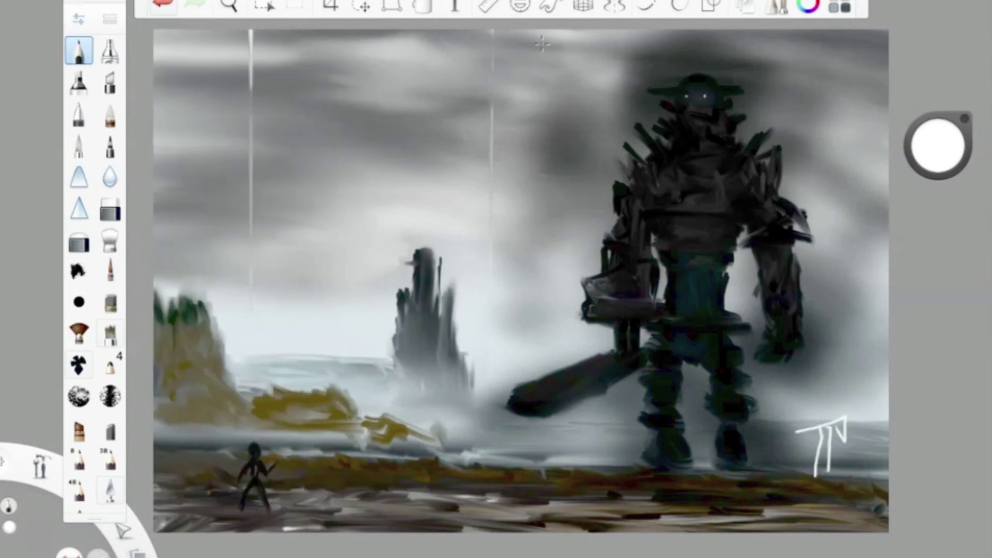
# Step: Save the painting as a PNG named Gaius in the Pictures folder, and hide the tool palettes
pyautogui.click(116, 1)
pyautogui.click(133, 73)
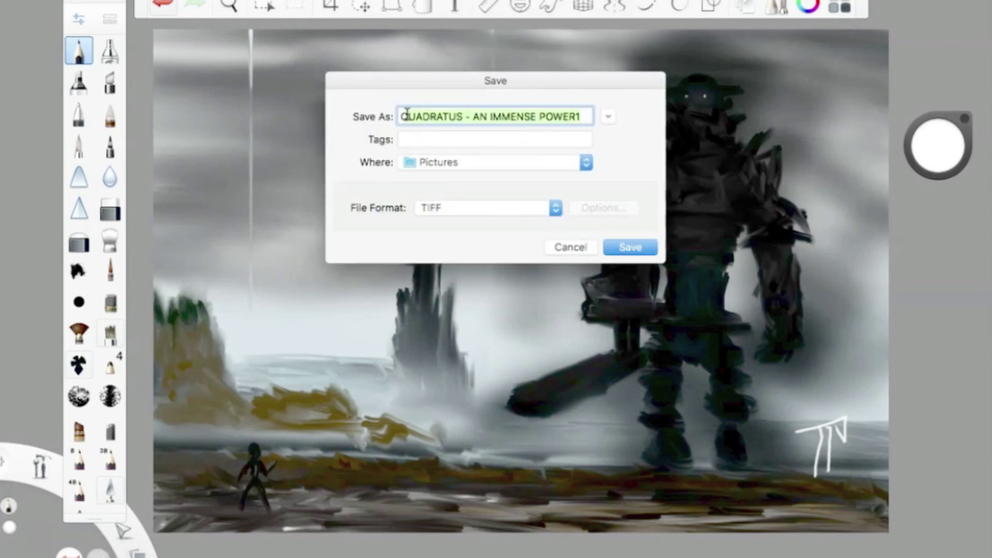
pyautogui.write('Gaius')
pyautogui.click(447, 209)
pyautogui.click(441, 236)
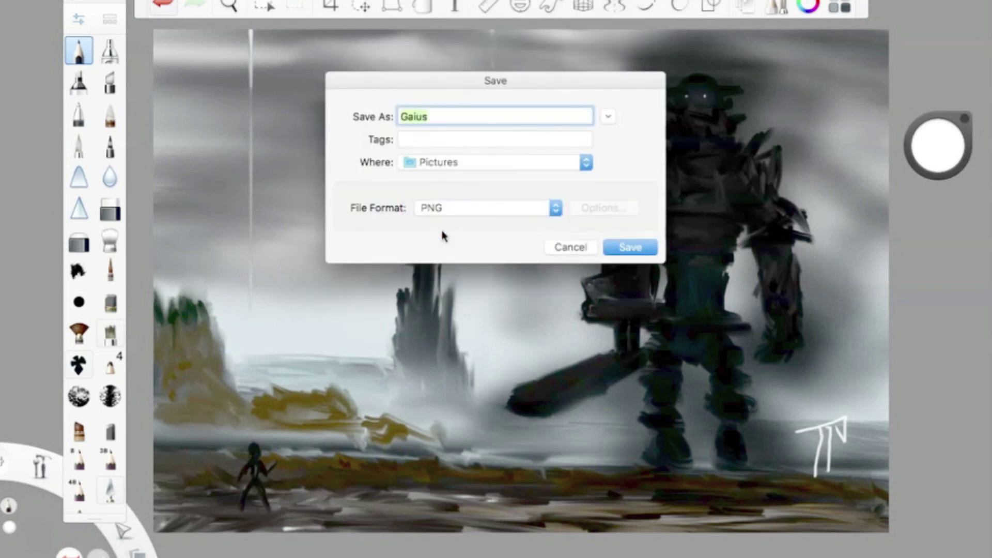
pyautogui.click(636, 247)
pyautogui.press('Tab')
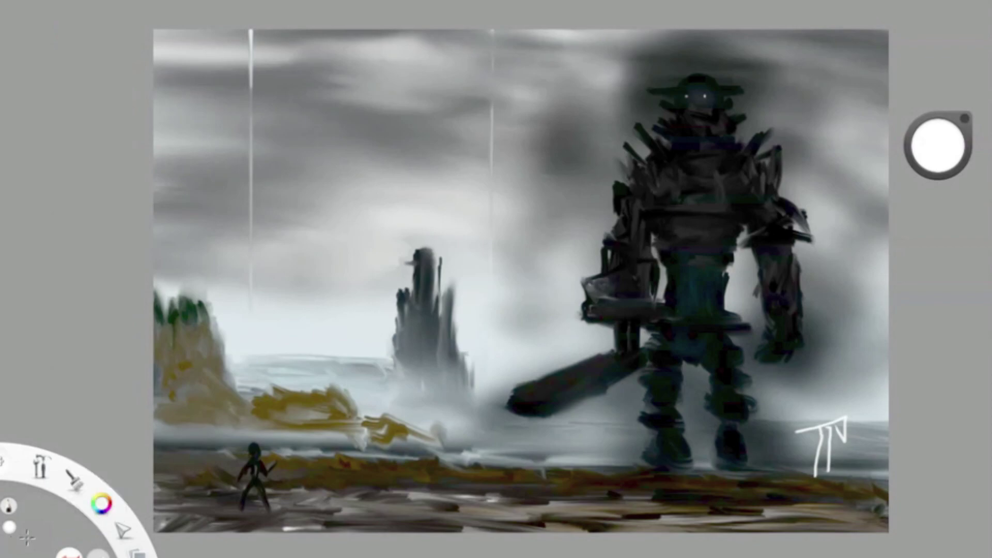